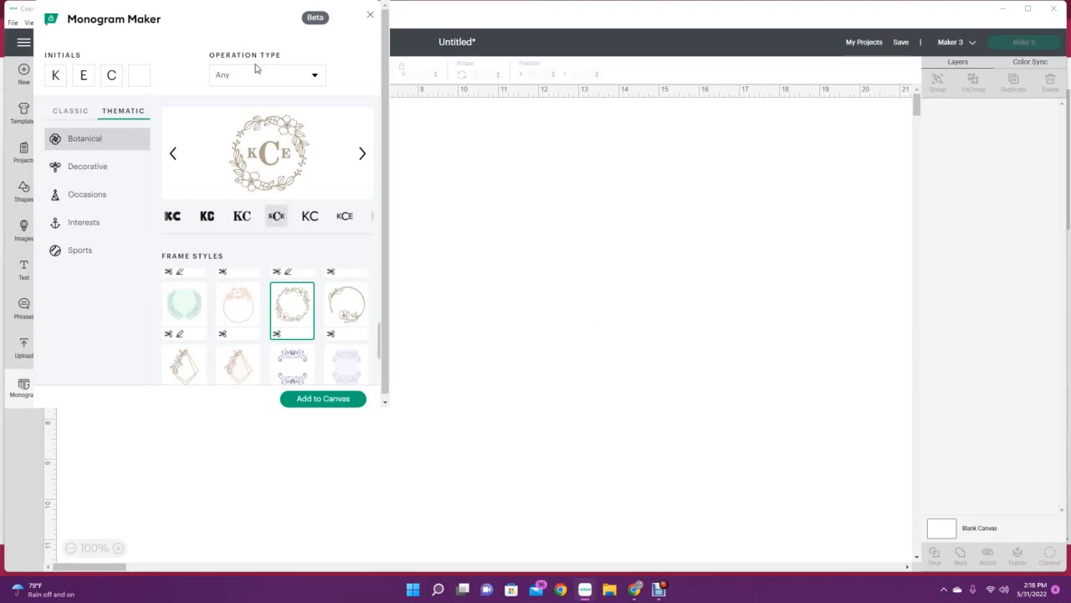
# Add the floral-wreath monogram to the canvas and insert a rounded rectangle beside it
pyautogui.click(342, 400)
pyautogui.moveTo(104, 201); pyautogui.dragTo(189, 303)
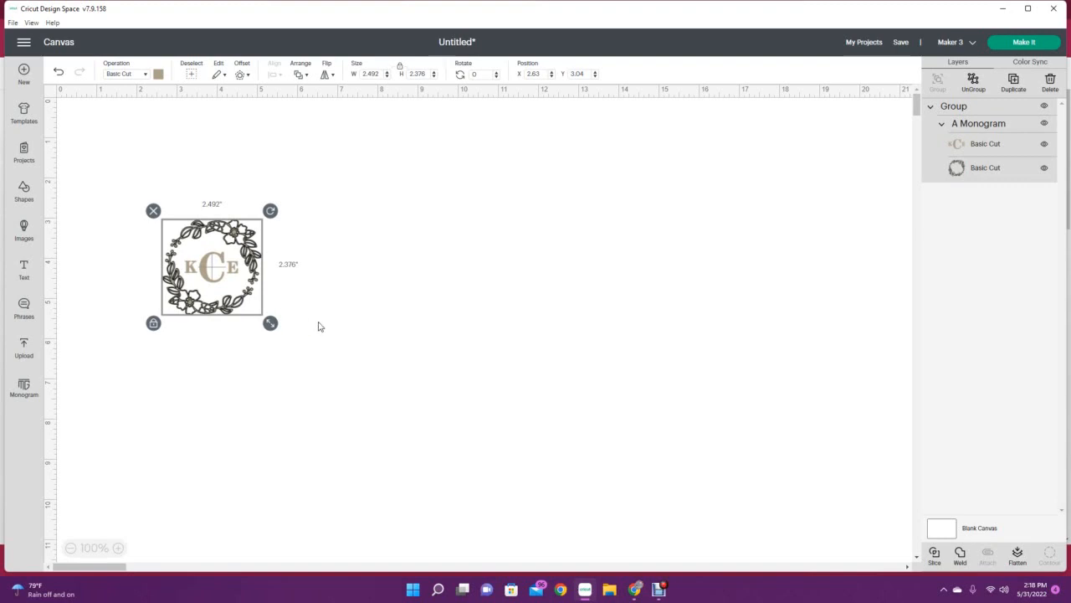
pyautogui.click(23, 190)
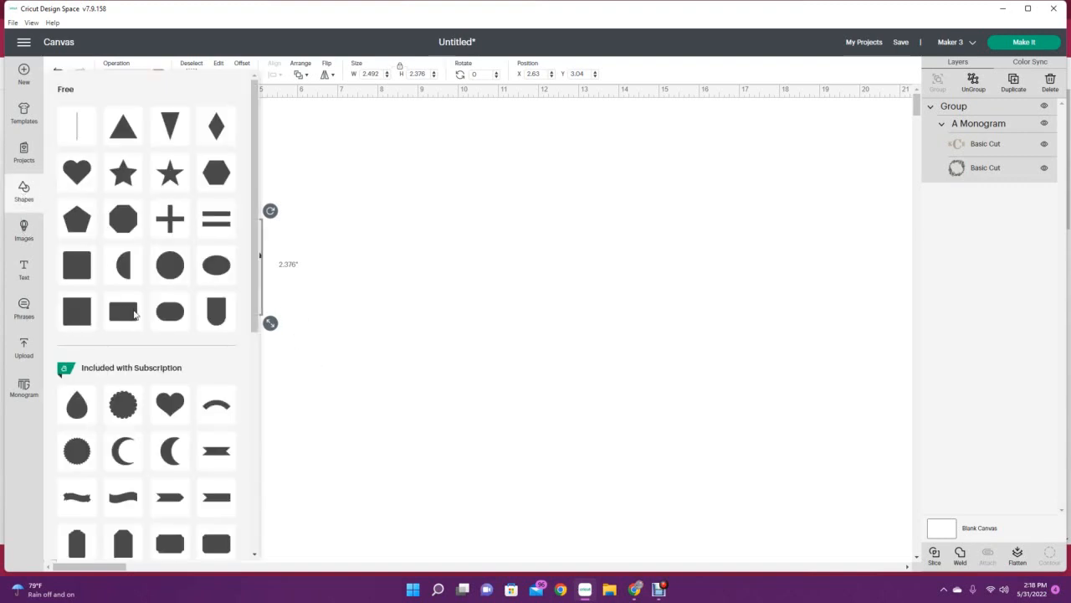
pyautogui.click(457, 329)
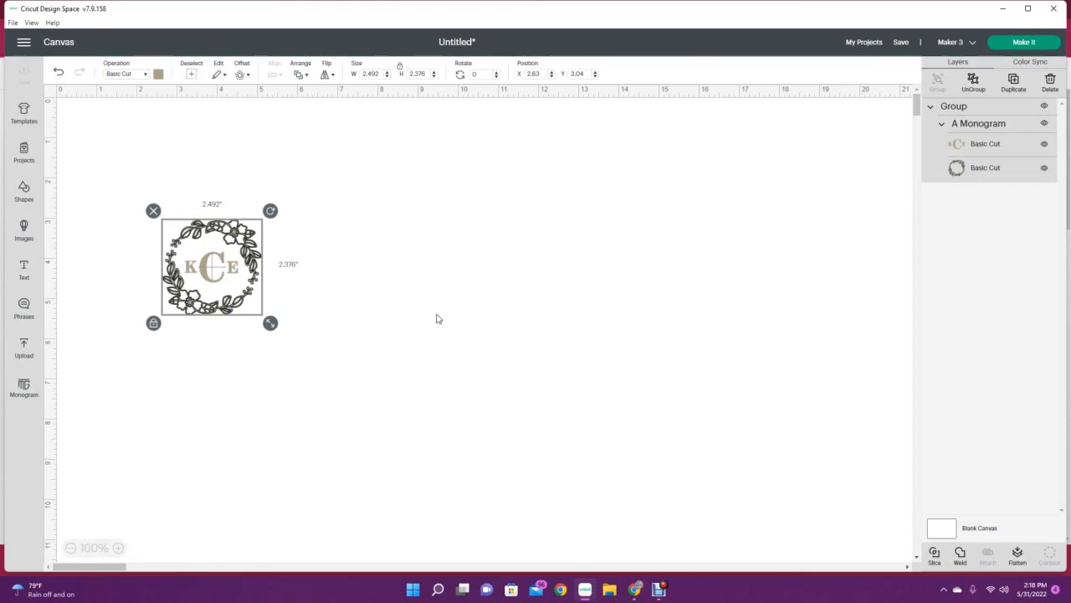
pyautogui.moveTo(148, 185); pyautogui.dragTo(433, 281)
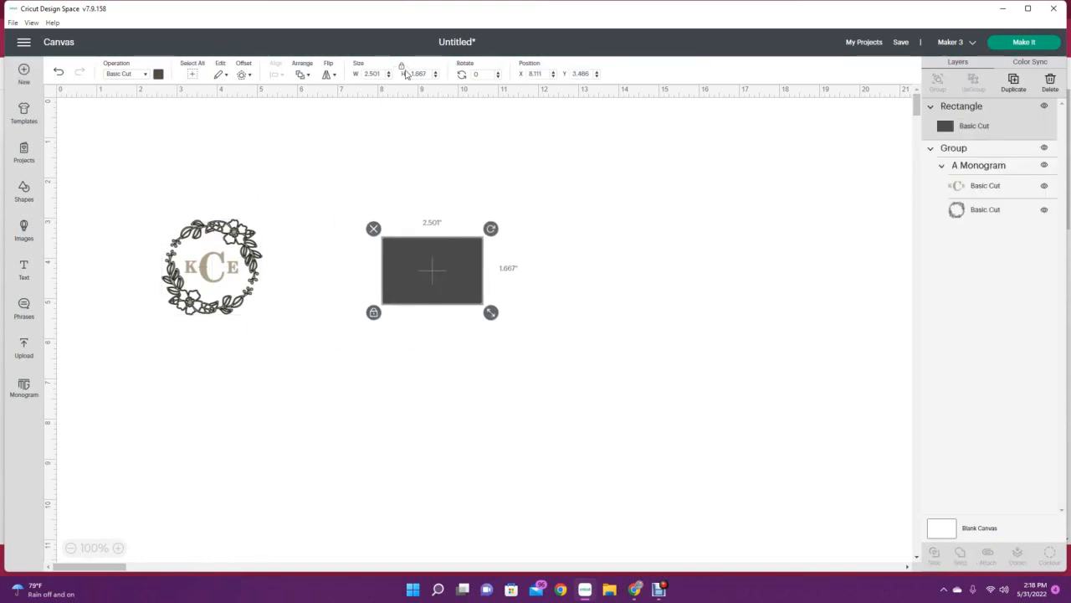
# Unlock the rectangle's proportions and set its size to 2.5 in wide by 0.75 in high
pyautogui.click(402, 67)
pyautogui.moveTo(382, 75); pyautogui.dragTo(223, 77)
pyautogui.write('2')
pyautogui.press('Return')
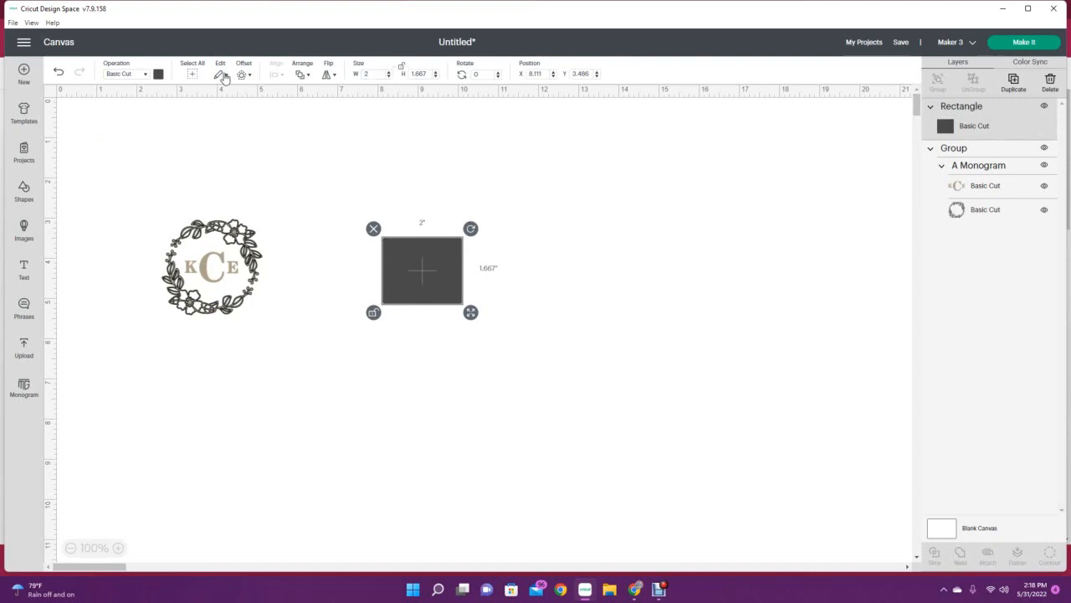
pyautogui.click(373, 74)
pyautogui.click(428, 74)
pyautogui.write('1')
pyautogui.write('75')
pyautogui.press('Return')
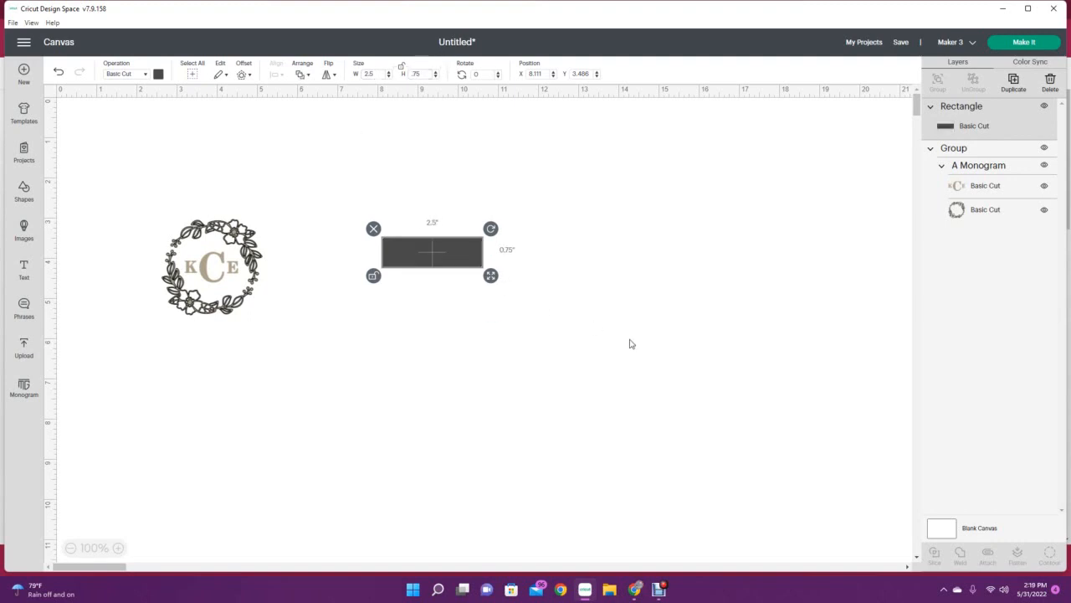
# Bring the rectangle and monogram closer together and shrink the monogram to about 0.69 in wide, above the rectangle's left end
pyautogui.click(118, 548)
pyautogui.click(118, 548)
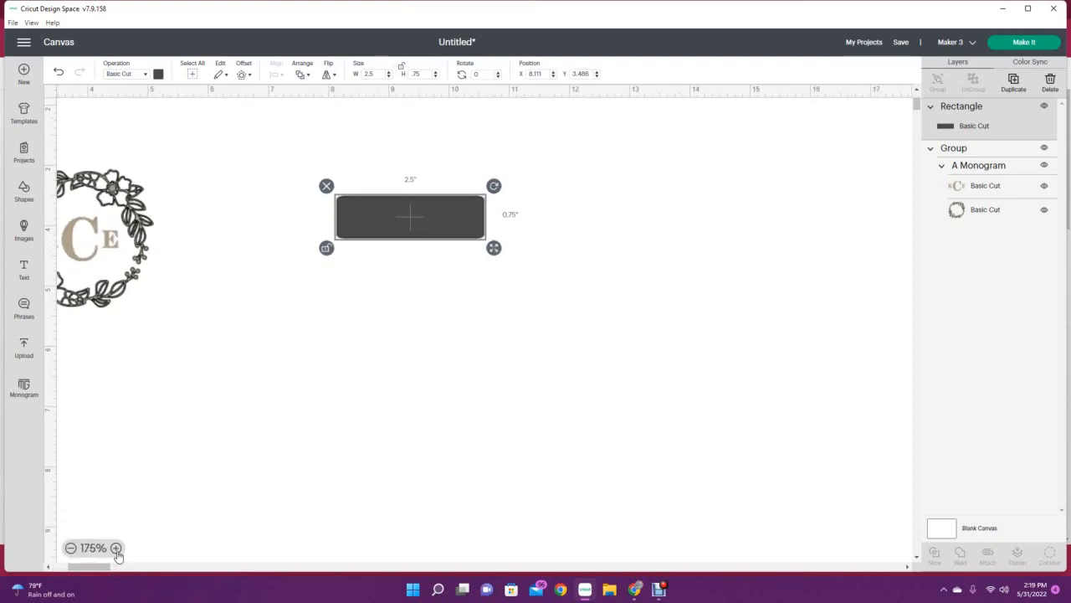
pyautogui.click(118, 548)
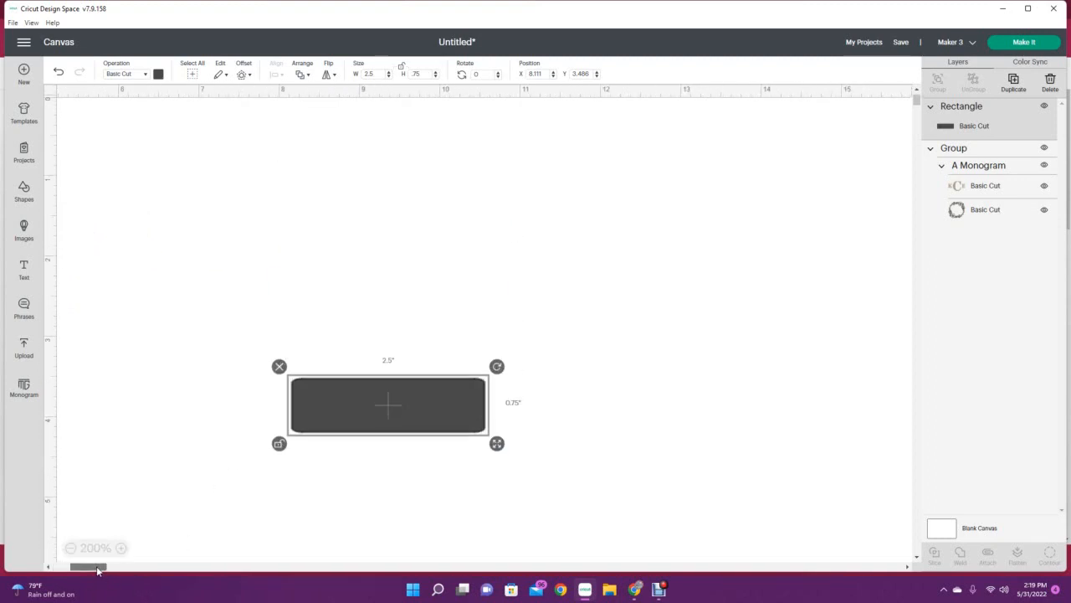
pyautogui.moveTo(99, 566); pyautogui.dragTo(86, 567)
pyautogui.moveTo(593, 407); pyautogui.dragTo(484, 352)
pyautogui.moveTo(246, 447); pyautogui.dragTo(259, 368)
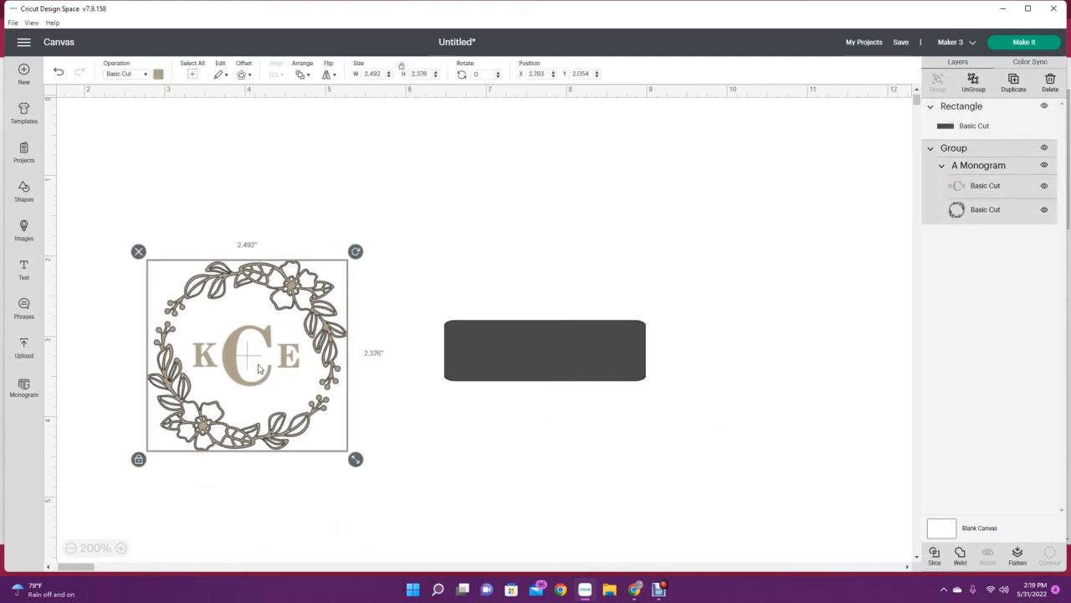
pyautogui.moveTo(355, 458); pyautogui.dragTo(495, 410)
pyautogui.click(477, 344)
# Bring the monogram to the front and move the rectangle behind it so the monogram sits at the rectangle's left end
pyautogui.rightClick(492, 343)
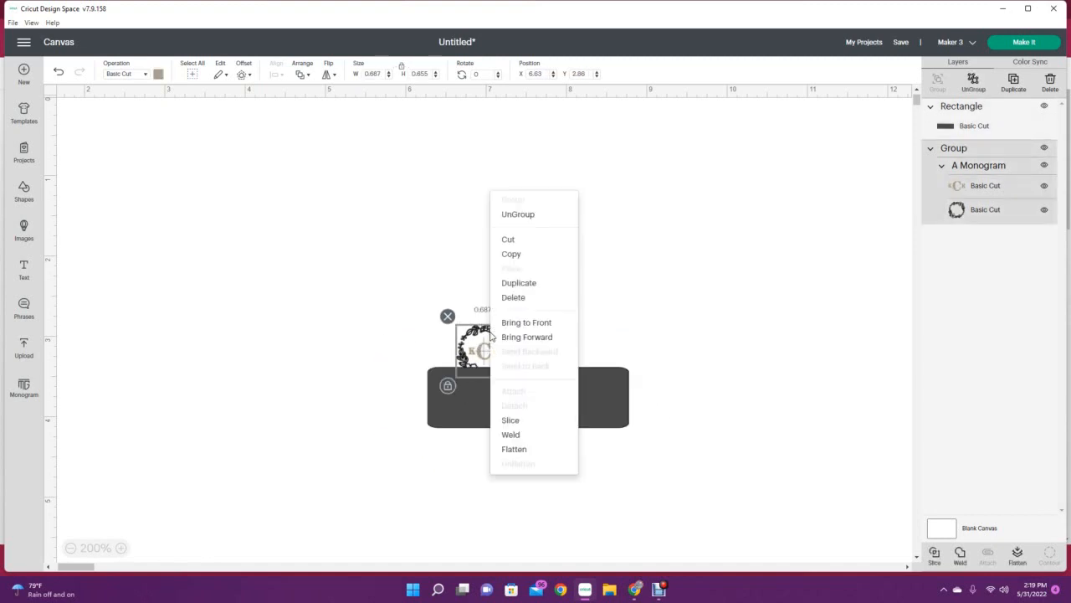
pyautogui.click(506, 322)
pyautogui.moveTo(547, 404); pyautogui.dragTo(576, 357)
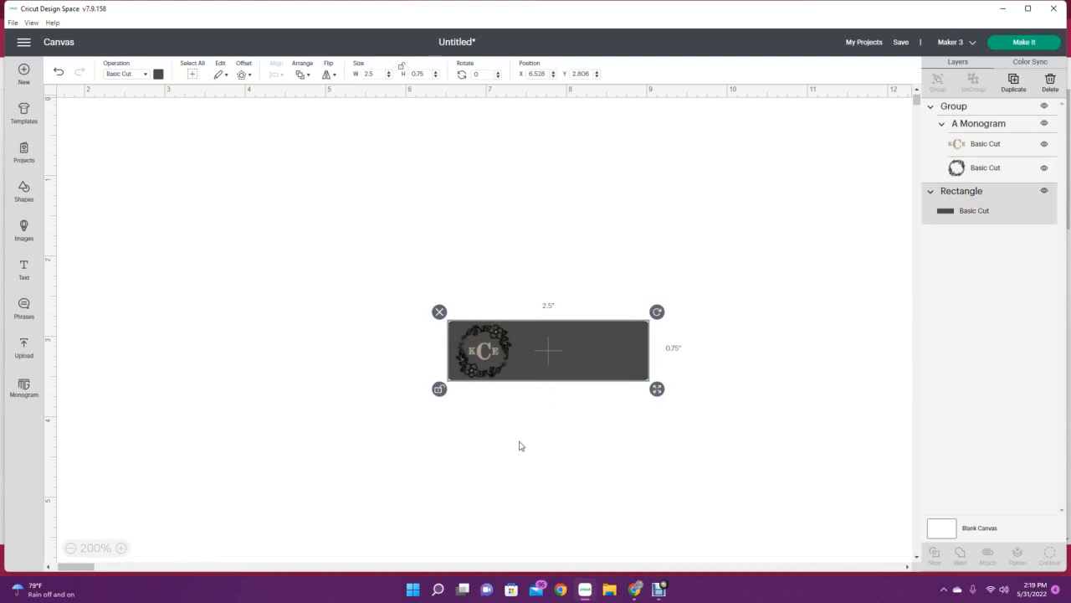
# Change the rectangle's material color to white
pyautogui.click(158, 73)
pyautogui.click(172, 178)
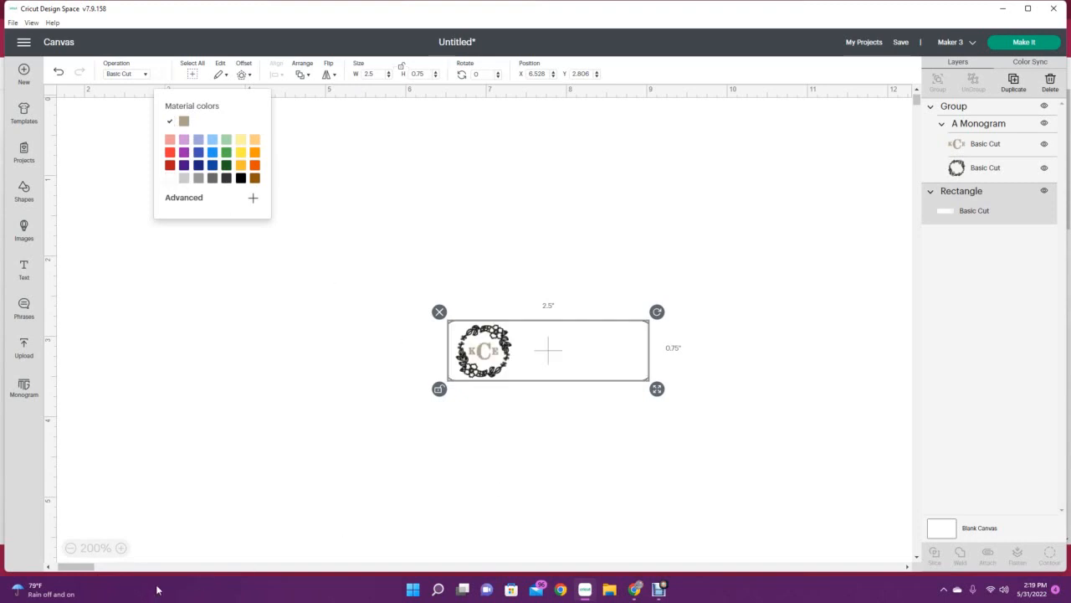
# Nudge the monogram slightly within the left end of the label, to X about 6.62
pyautogui.click(121, 548)
pyautogui.click(121, 548)
pyautogui.click(122, 548)
pyautogui.click(122, 548)
pyautogui.click(121, 548)
pyautogui.click(122, 548)
pyautogui.moveTo(80, 567); pyautogui.dragTo(80, 567)
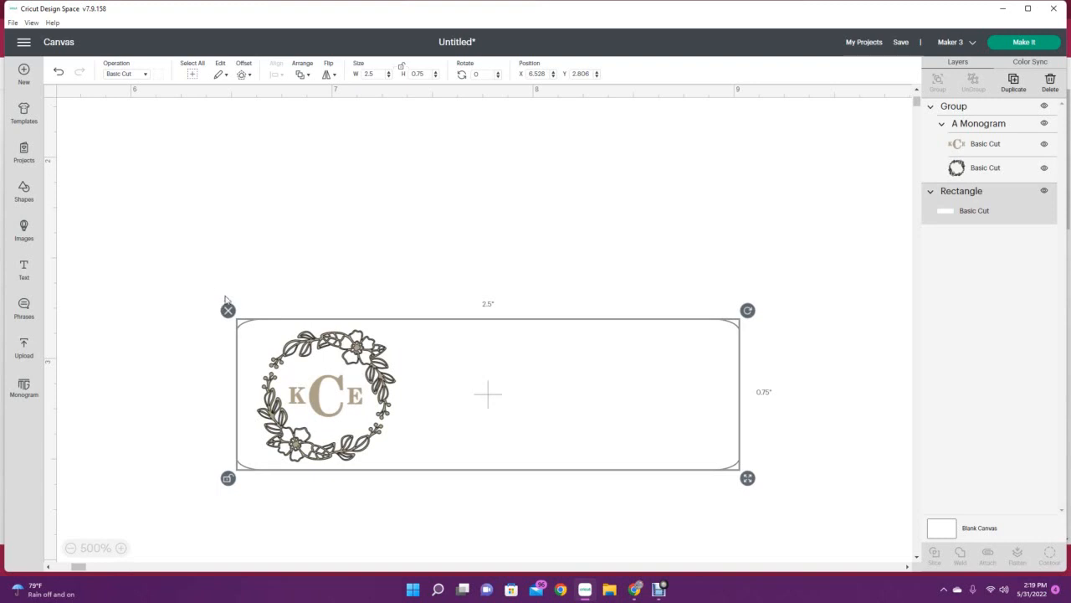
pyautogui.moveTo(198, 265); pyautogui.dragTo(768, 500)
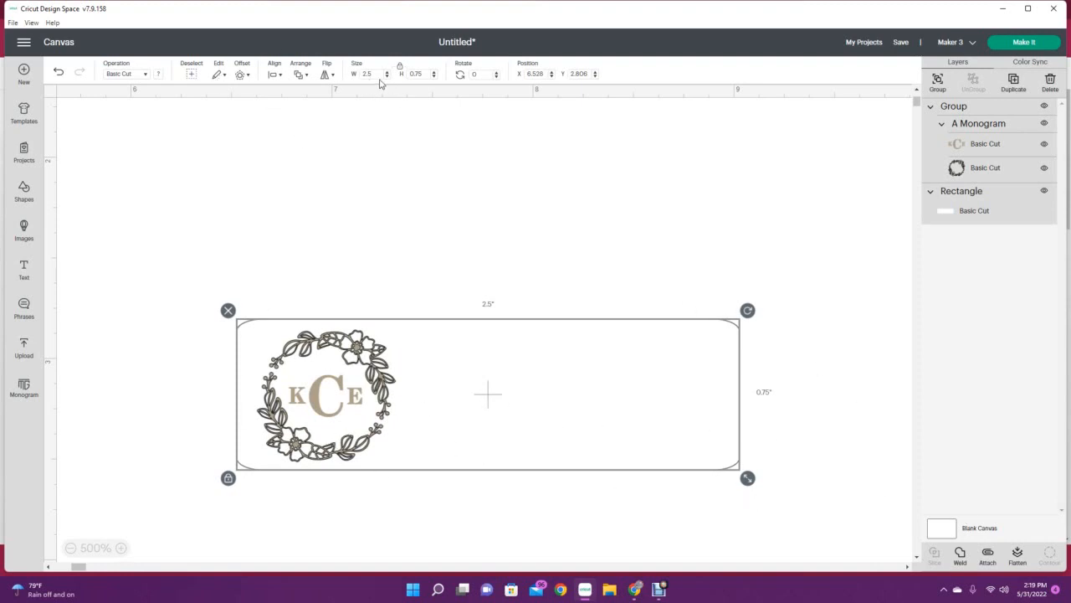
pyautogui.click(372, 240)
pyautogui.moveTo(306, 412); pyautogui.dragTo(321, 412)
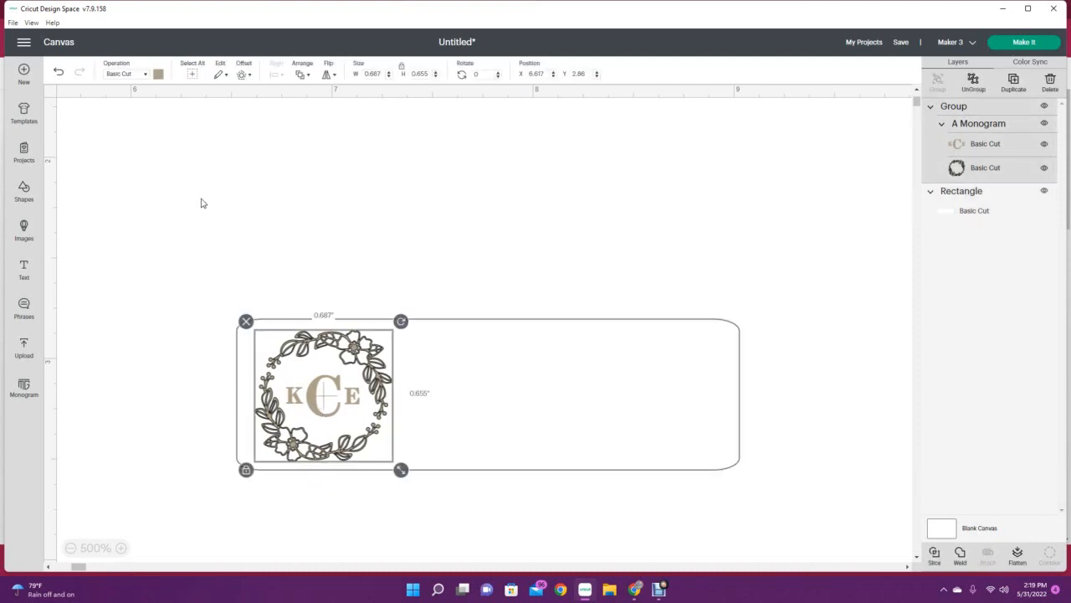
# Add a text object to the canvas for the label's wording
pyautogui.click(162, 216)
pyautogui.click(25, 270)
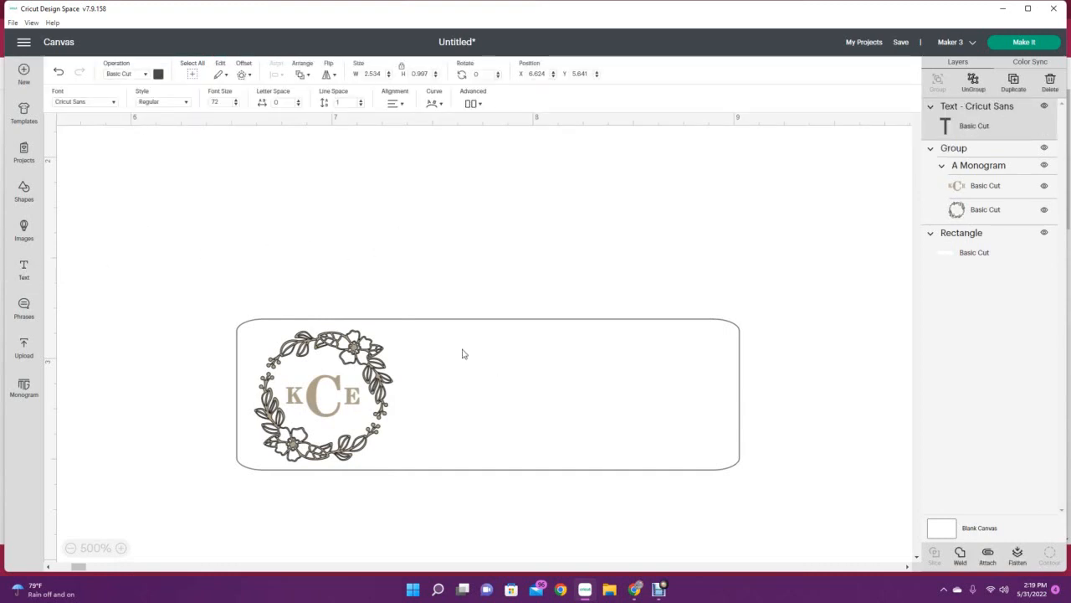
pyautogui.click(27, 270)
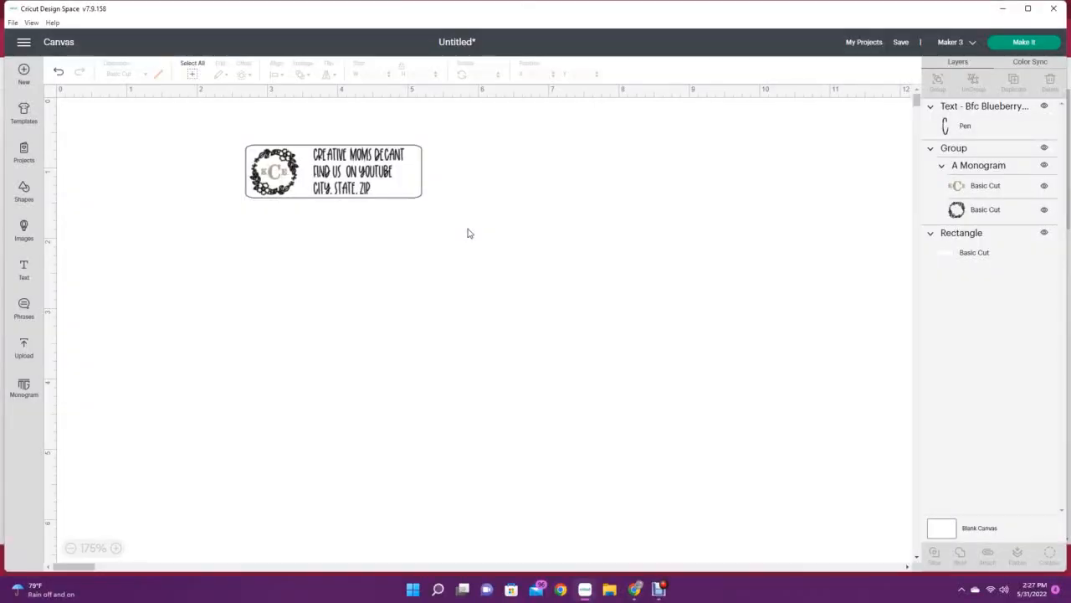
# Select the label's text, monogram and rectangle and center them vertically with one another
pyautogui.moveTo(477, 227); pyautogui.dragTo(159, 113)
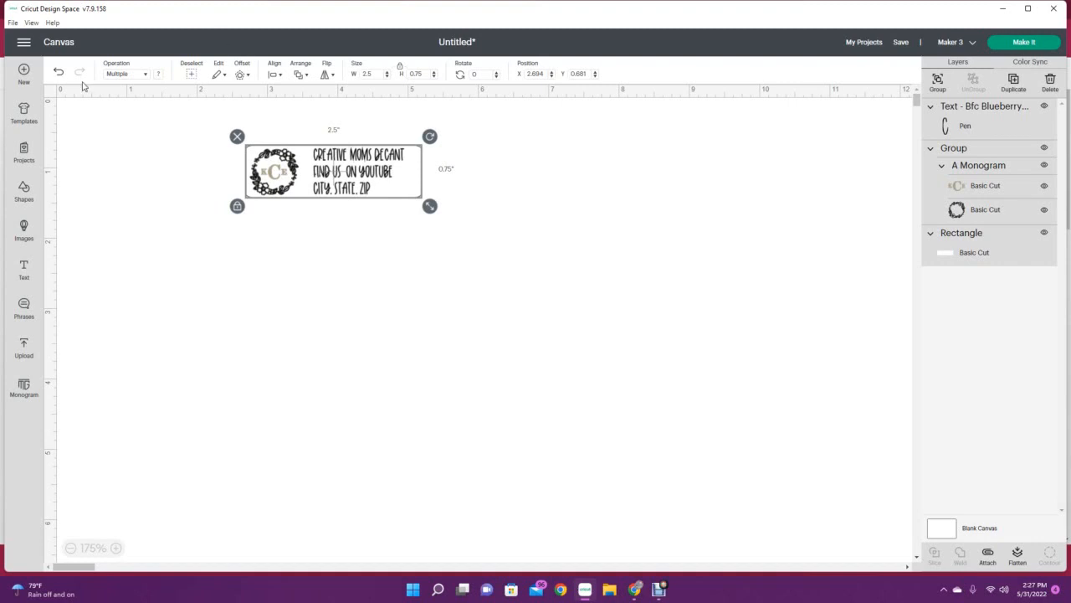
pyautogui.click(306, 75)
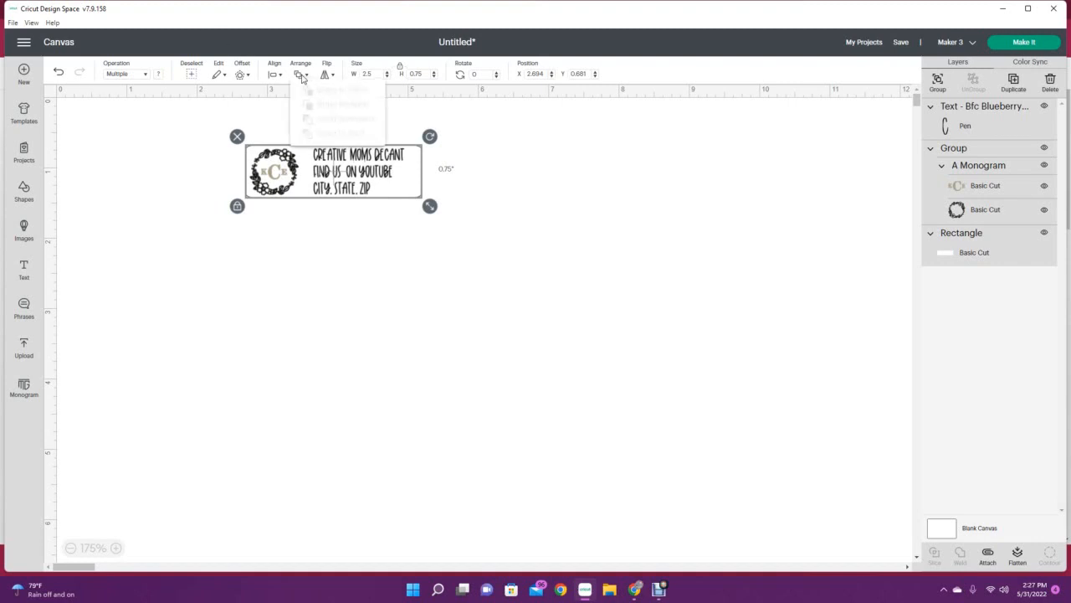
pyautogui.click(303, 78)
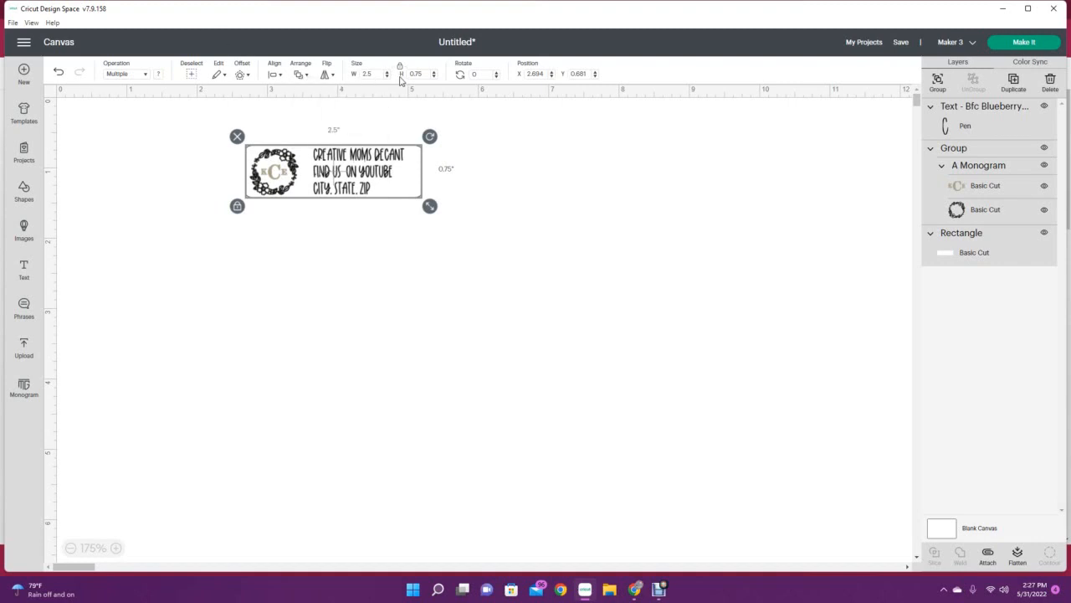
pyautogui.click(281, 78)
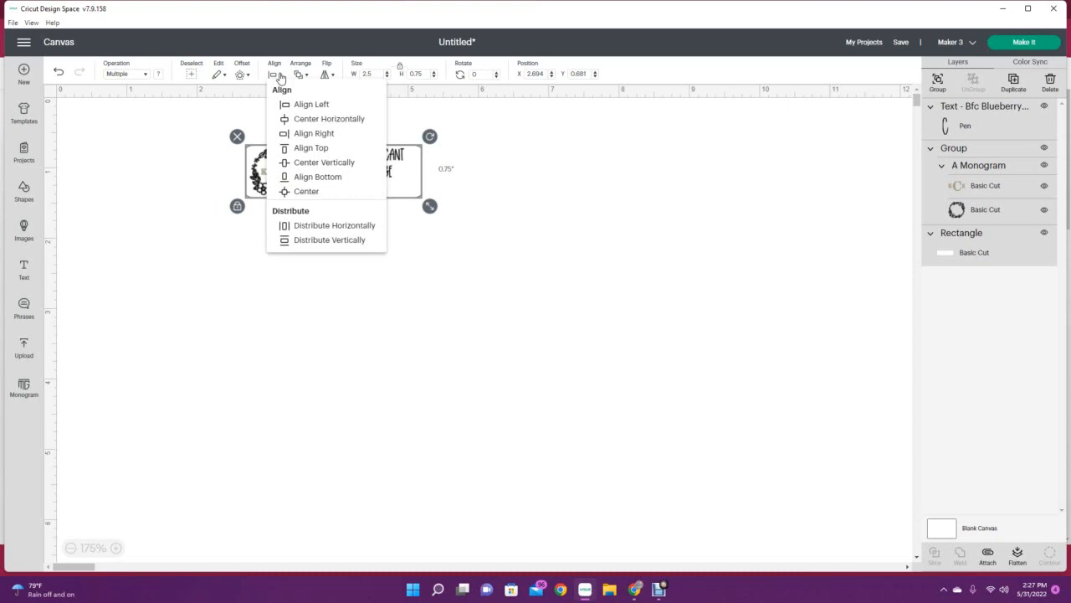
pyautogui.click(291, 163)
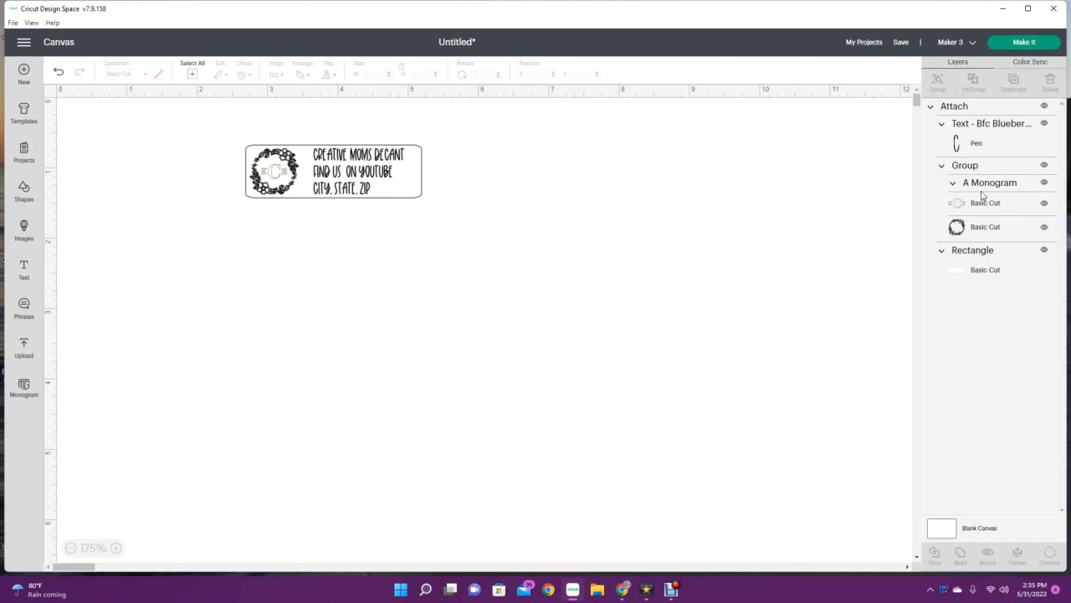
# Change the operation of both monogram layers, the initials and the wreath, to Pen
pyautogui.click(1002, 202)
pyautogui.click(1003, 227)
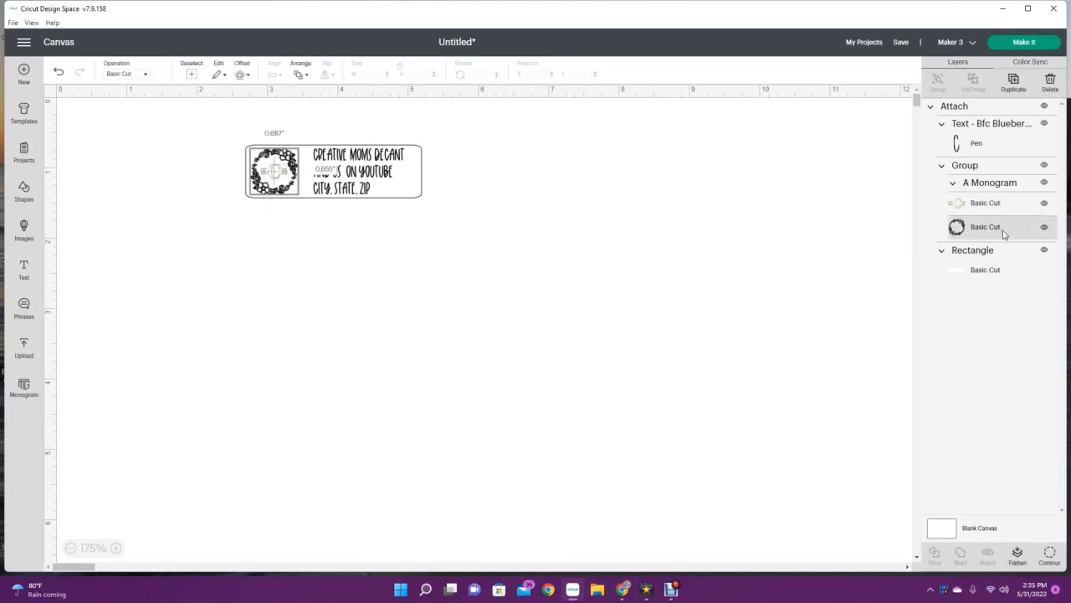
pyautogui.click(993, 202)
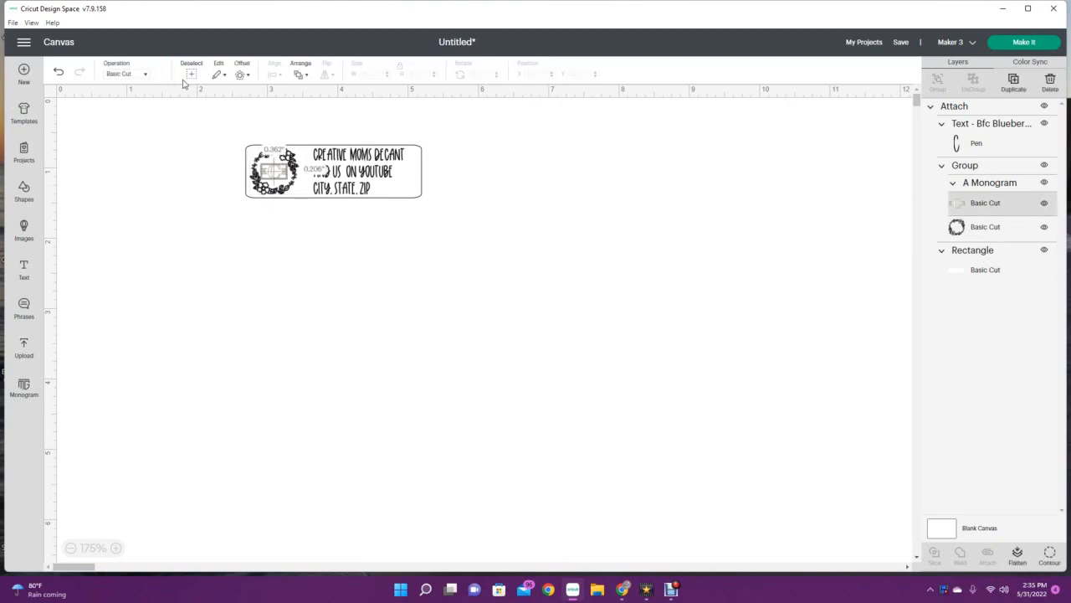
pyautogui.click(145, 75)
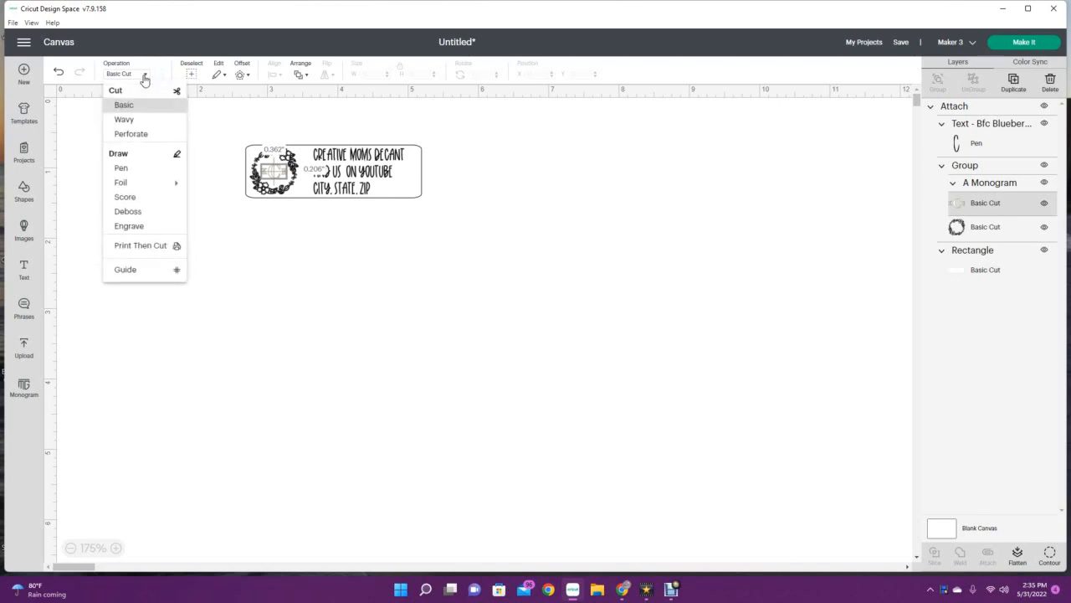
pyautogui.click(125, 169)
pyautogui.click(989, 231)
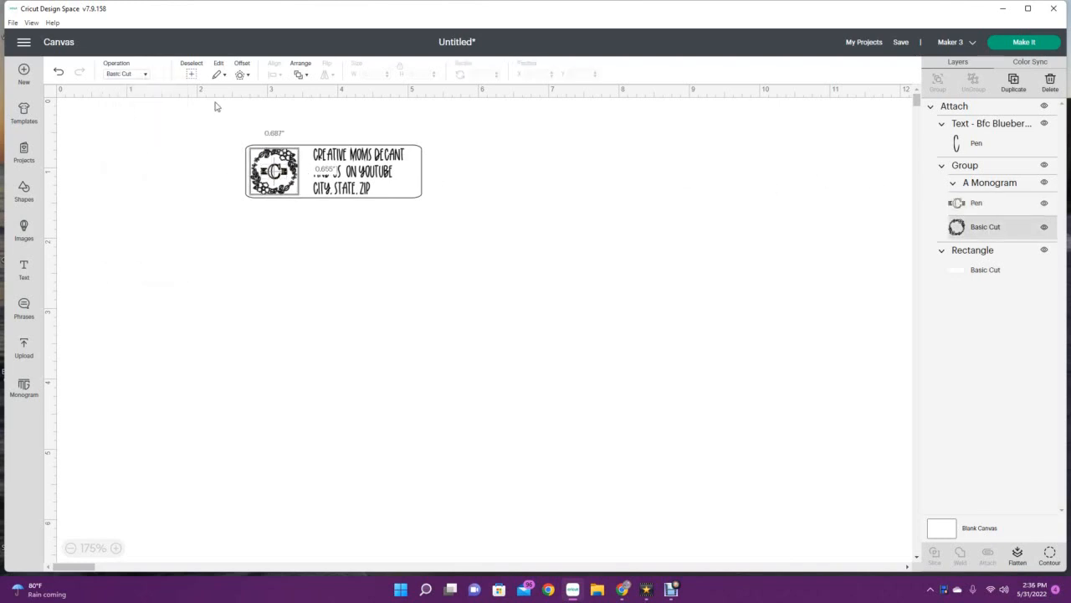
pyautogui.click(126, 75)
pyautogui.click(121, 169)
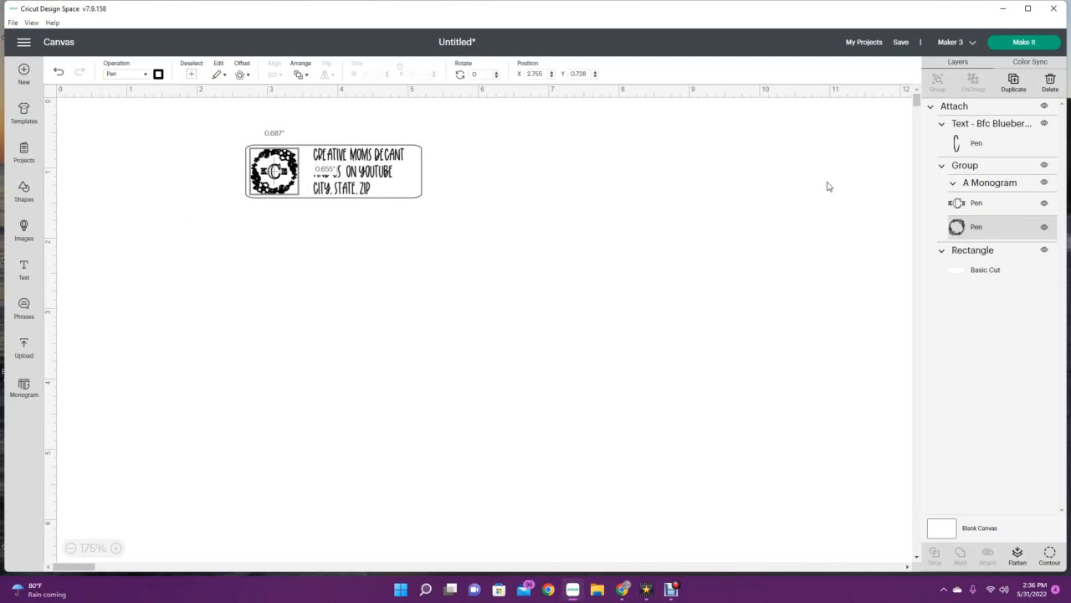
# Set the label text's pen color to Brick with the Fine Point (0.4mm) pen
pyautogui.click(971, 151)
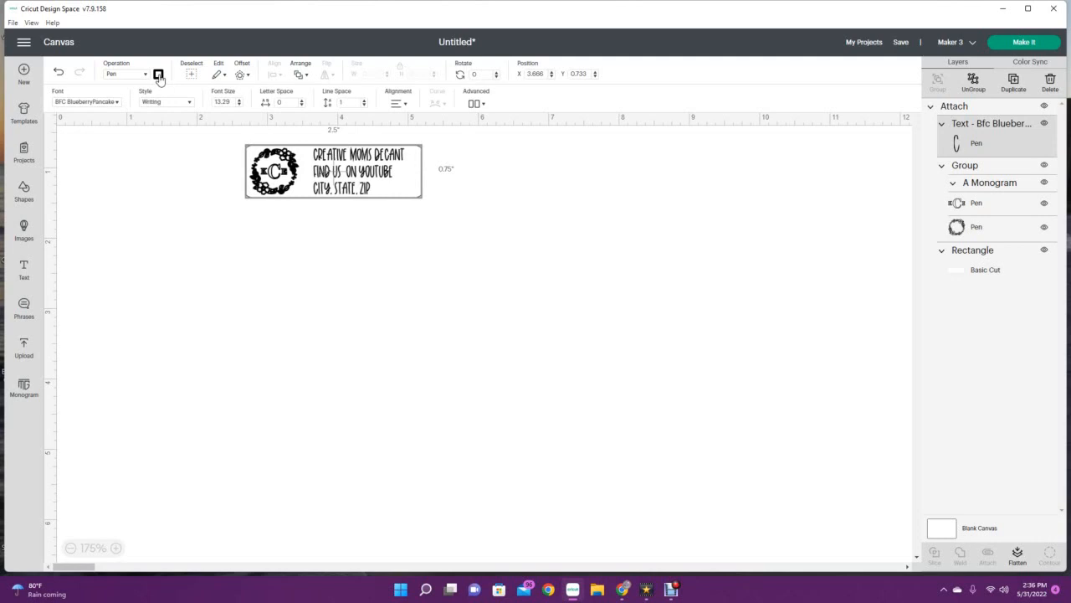
pyautogui.click(157, 74)
pyautogui.click(194, 239)
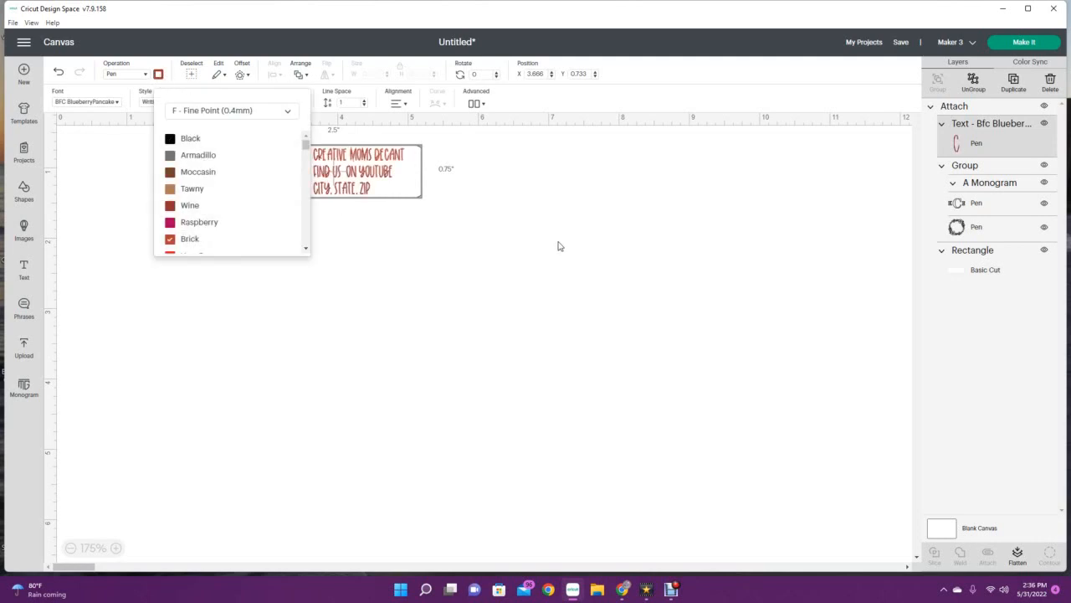
pyautogui.click(560, 243)
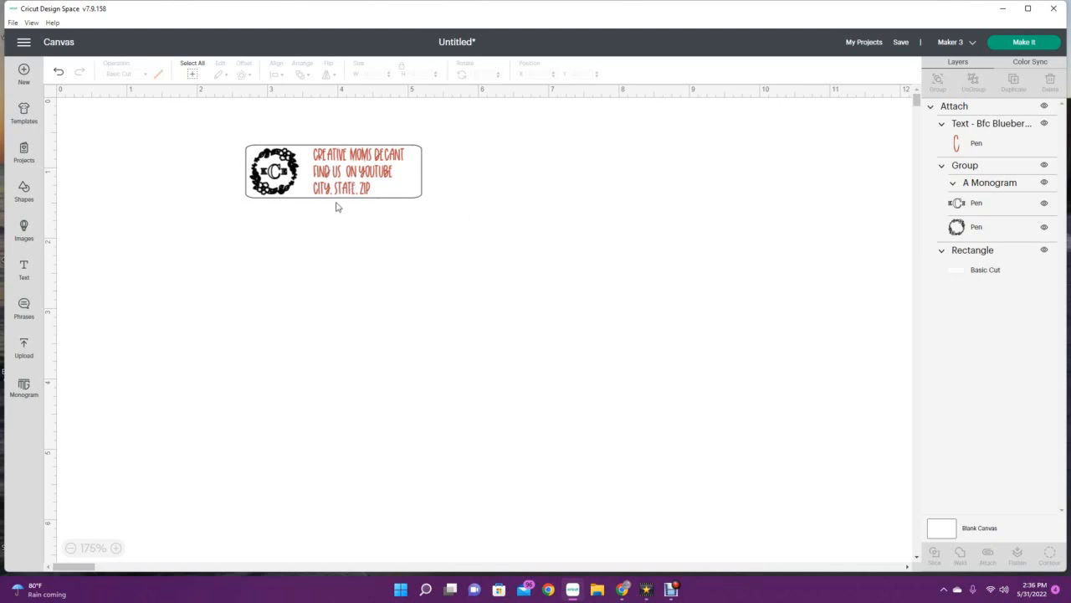
# Prepare the label On Mat with 20 project copies, and return to the canvas without making it
pyautogui.click(1030, 41)
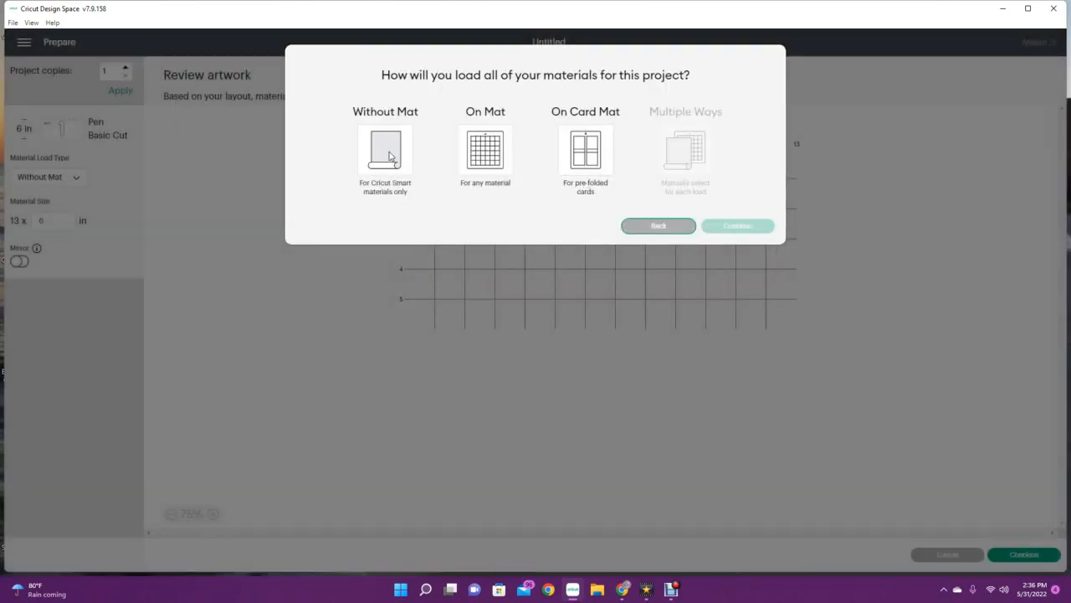
pyautogui.click(486, 150)
pyautogui.click(745, 264)
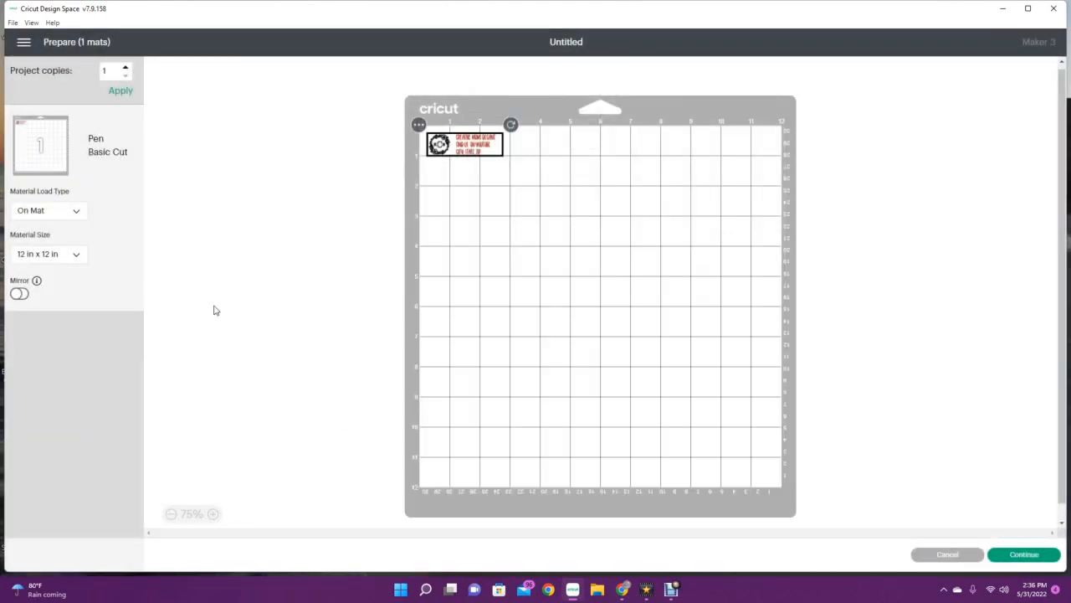
pyautogui.doubleClick(116, 67)
pyautogui.press('Return')
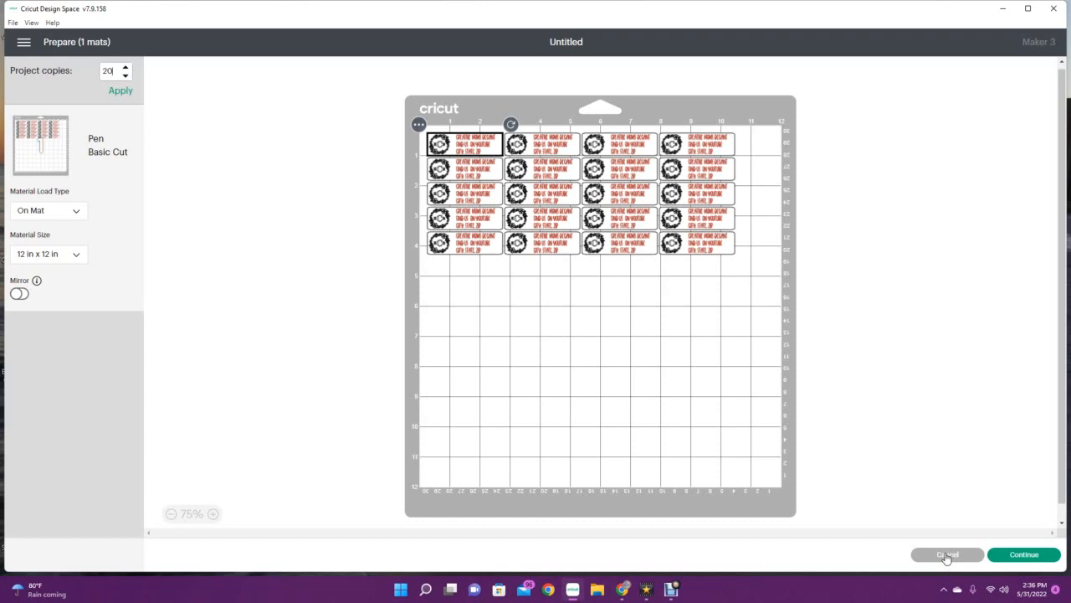
pyautogui.click(947, 555)
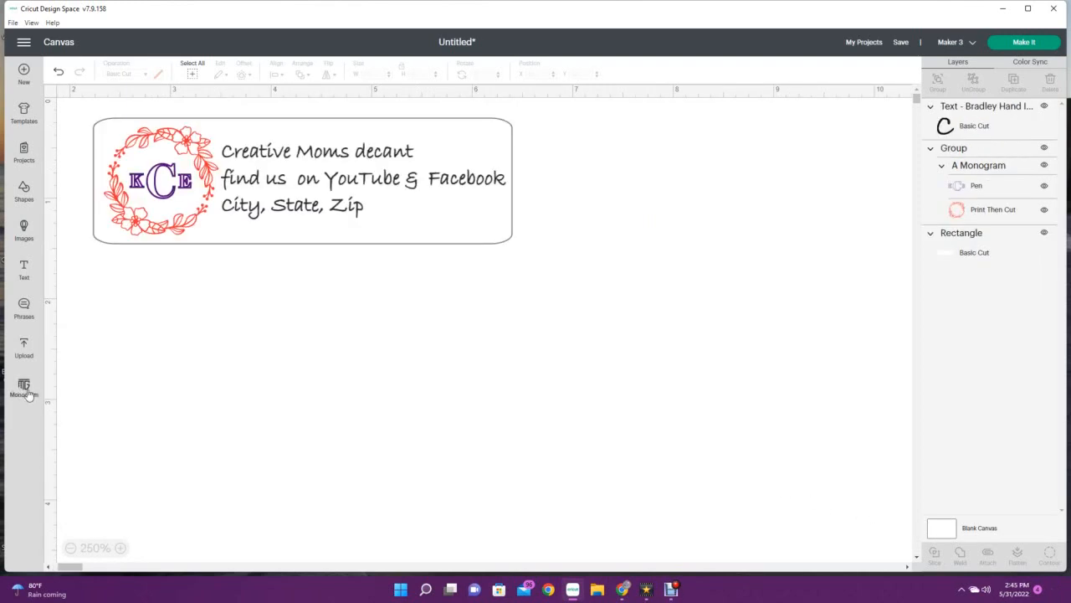
# Add a botanical floral-wreath monogram with the initials C, M, D from the Monogram Maker and place it below the label
pyautogui.click(24, 389)
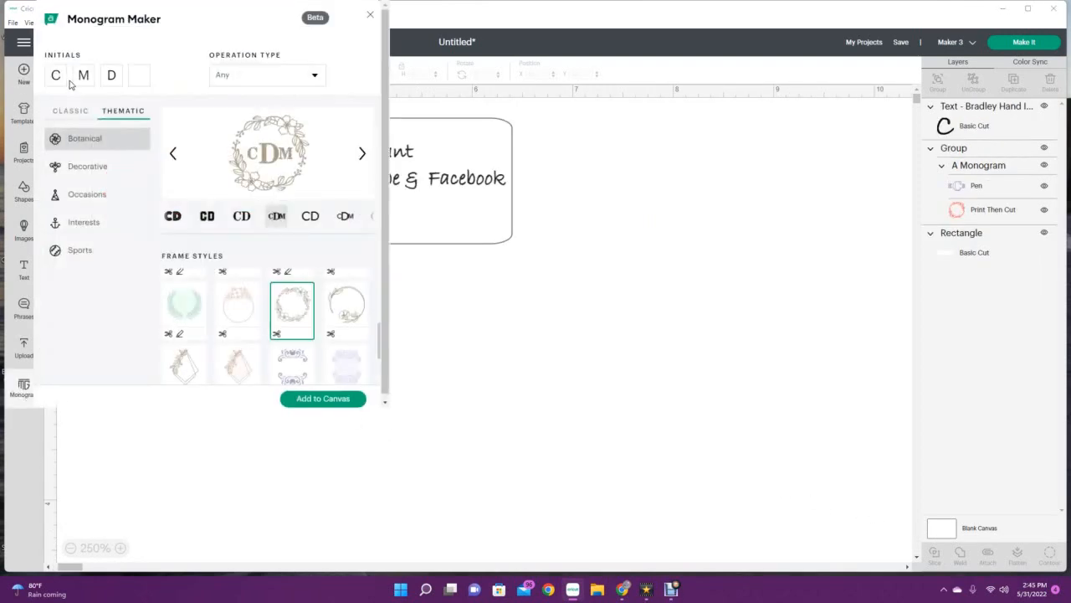
pyautogui.click(329, 399)
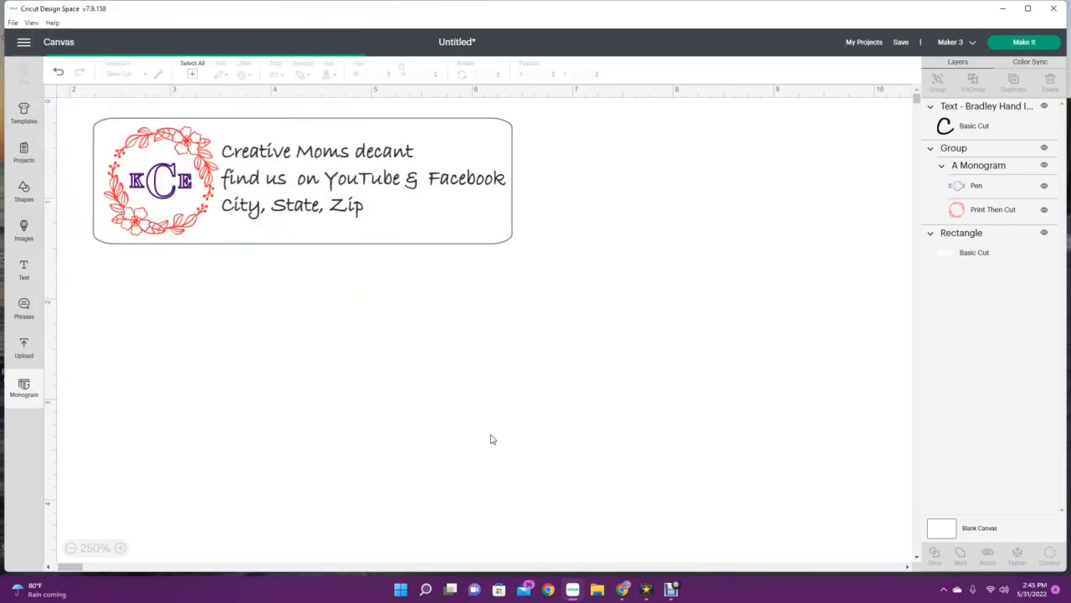
pyautogui.moveTo(176, 352); pyautogui.dragTo(357, 490)
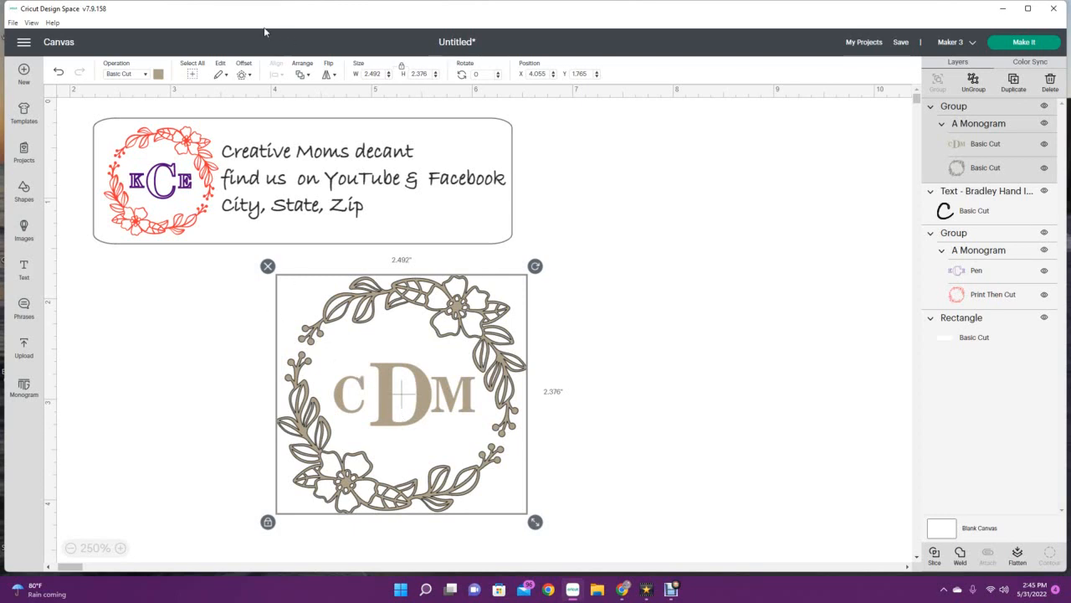
# Create a 0.167 in welded offset with rounded corners around the new monogram, and move the monogram and its offset apart
pyautogui.click(244, 75)
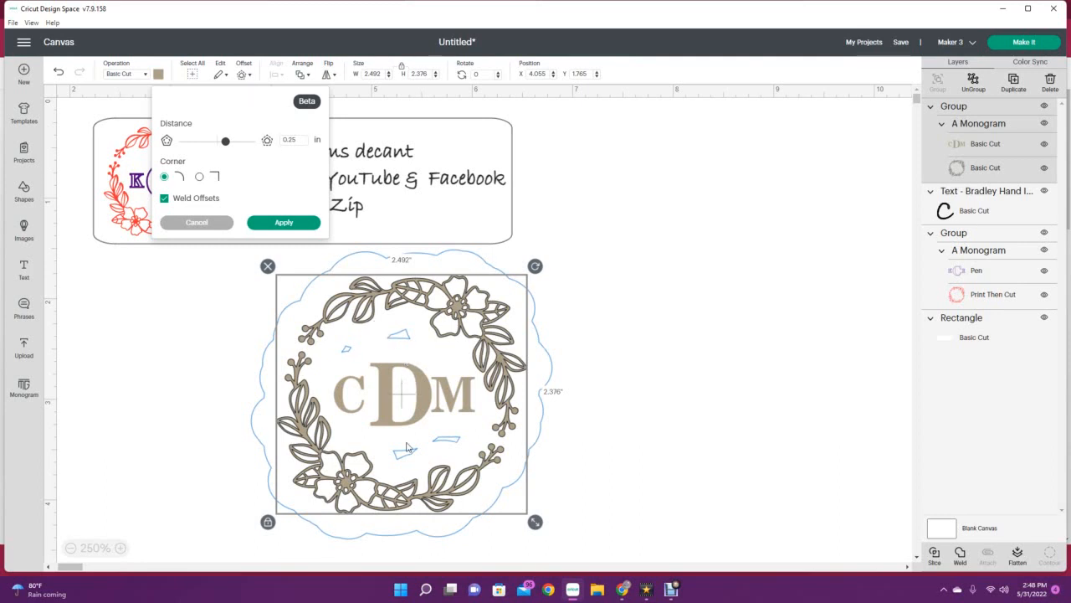
pyautogui.moveTo(226, 144); pyautogui.dragTo(222, 142)
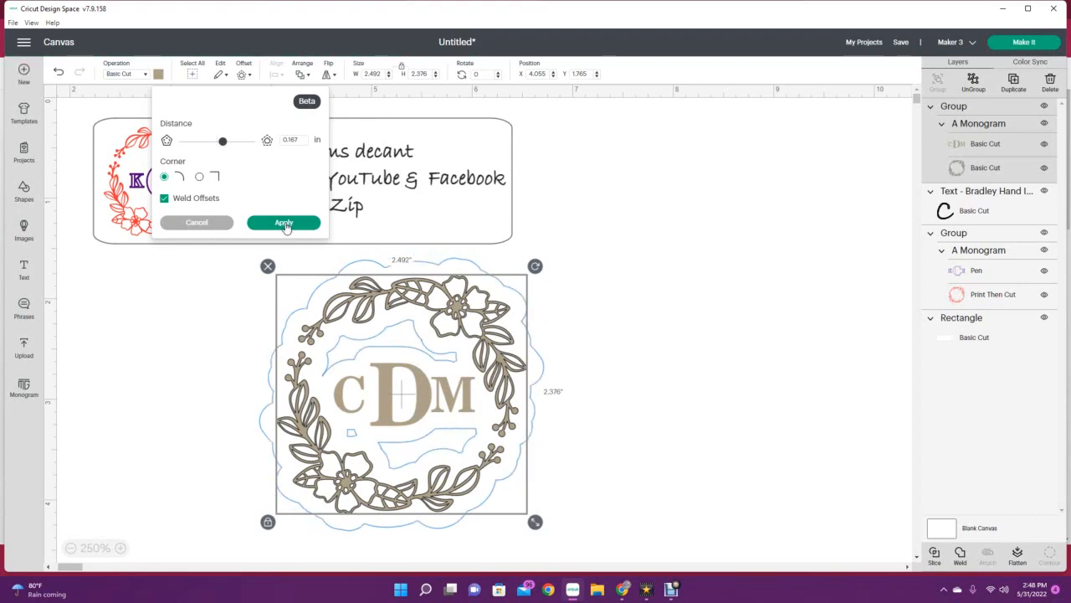
pyautogui.click(285, 224)
pyautogui.moveTo(401, 394); pyautogui.dragTo(736, 337)
pyautogui.moveTo(395, 424); pyautogui.dragTo(343, 425)
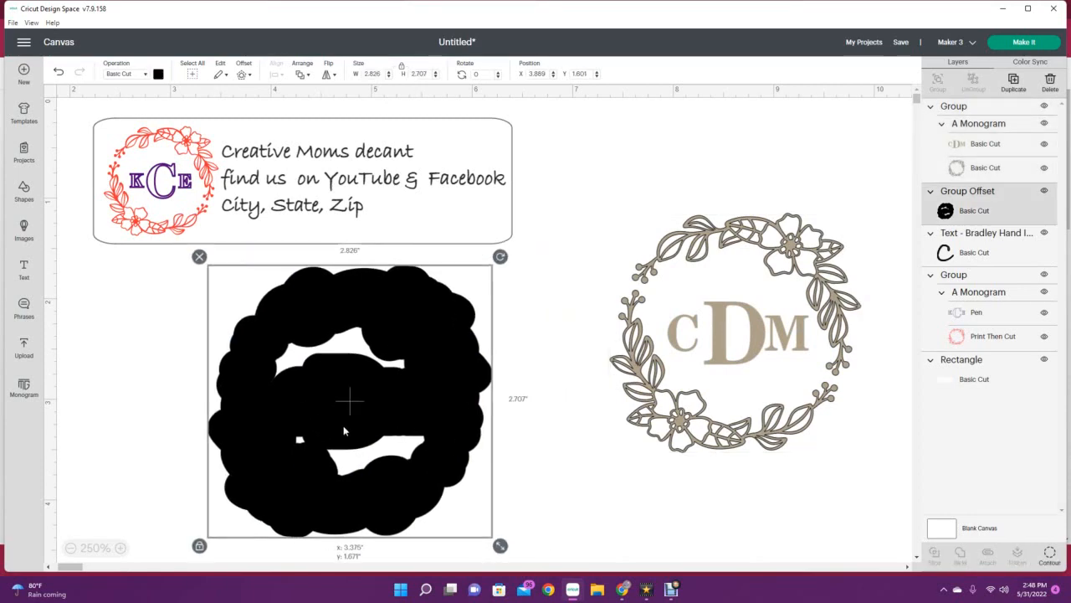
# Add a circle over the holes in the monogram's offset and weld both into one solid backing shape
pyautogui.click(24, 191)
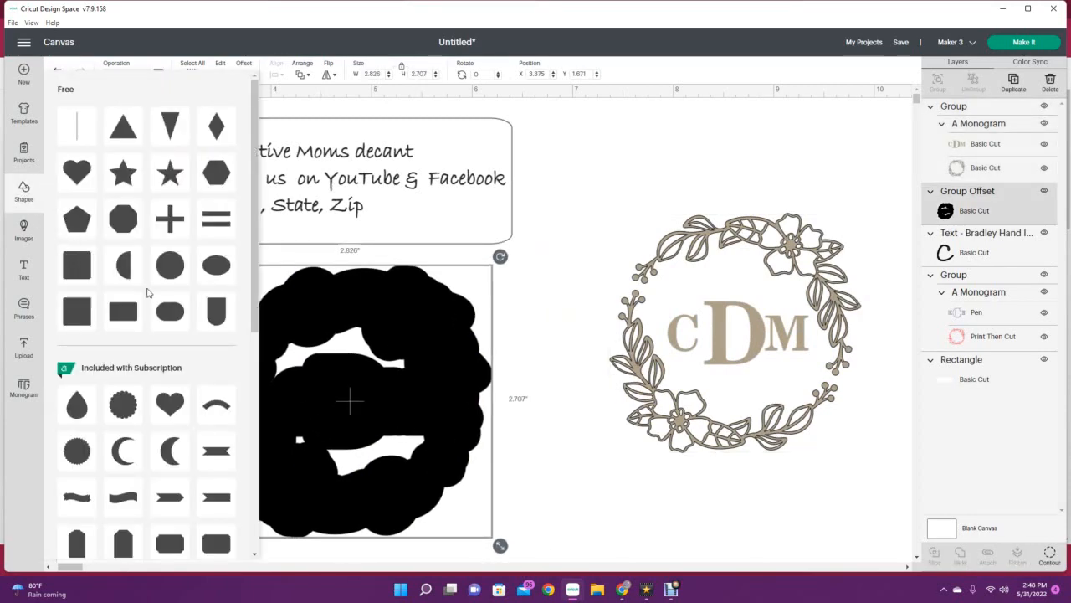
pyautogui.click(332, 384)
pyautogui.moveTo(269, 329); pyautogui.dragTo(335, 390)
pyautogui.moveTo(511, 462); pyautogui.dragTo(359, 406)
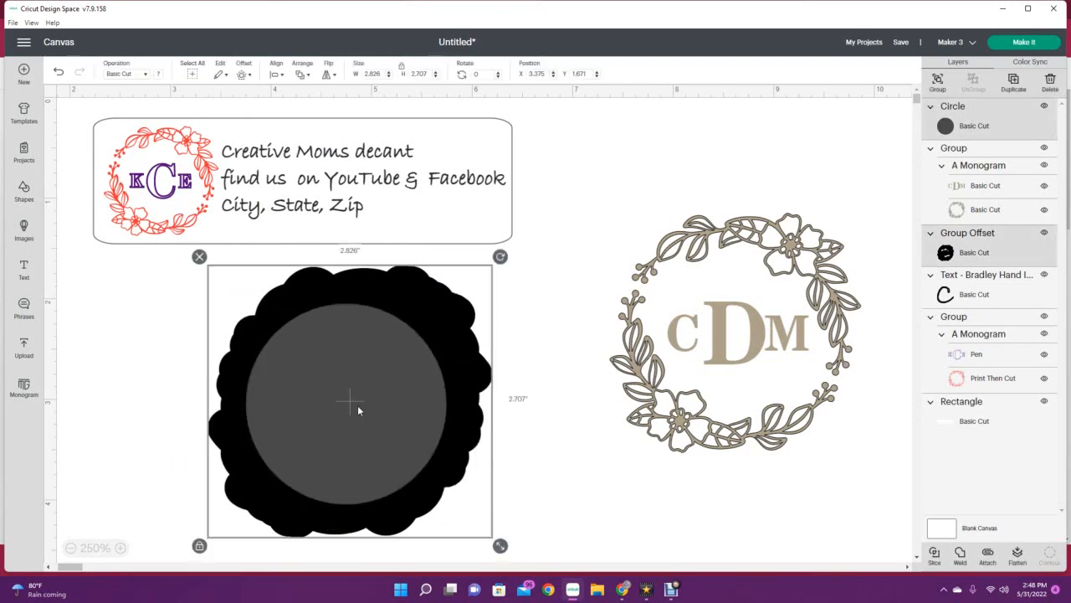
pyautogui.click(961, 556)
# Bring the CDM monogram to the front and place it in the middle of the welded backing shape
pyautogui.moveTo(741, 381); pyautogui.dragTo(487, 411)
pyautogui.rightClick(532, 410)
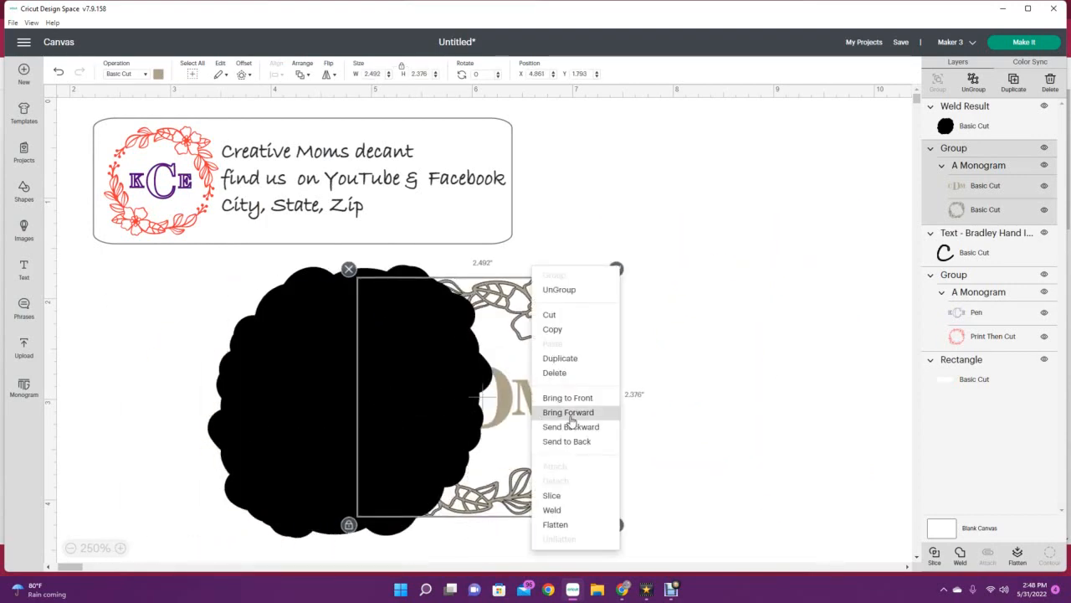
pyautogui.click(567, 397)
pyautogui.moveTo(560, 398); pyautogui.dragTo(423, 403)
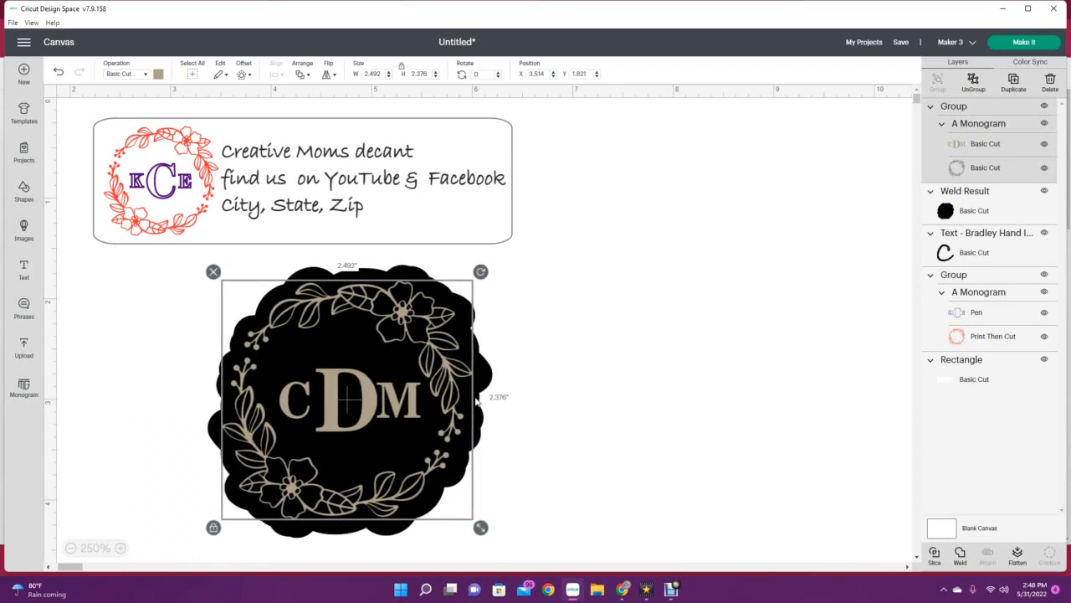
pyautogui.click(614, 400)
pyautogui.click(328, 509)
pyautogui.click(596, 471)
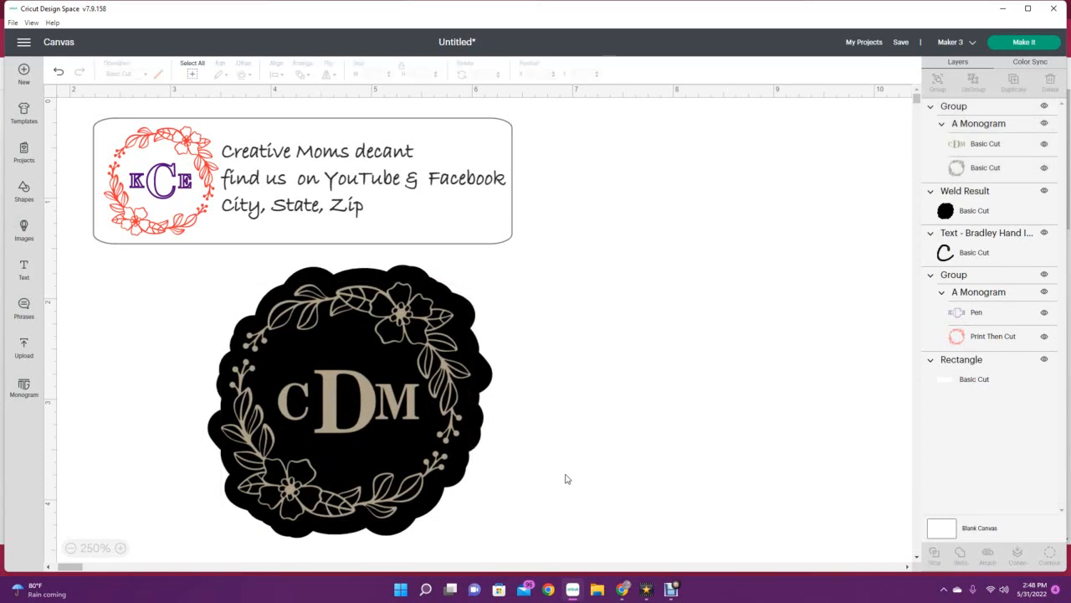
pyautogui.click(374, 501)
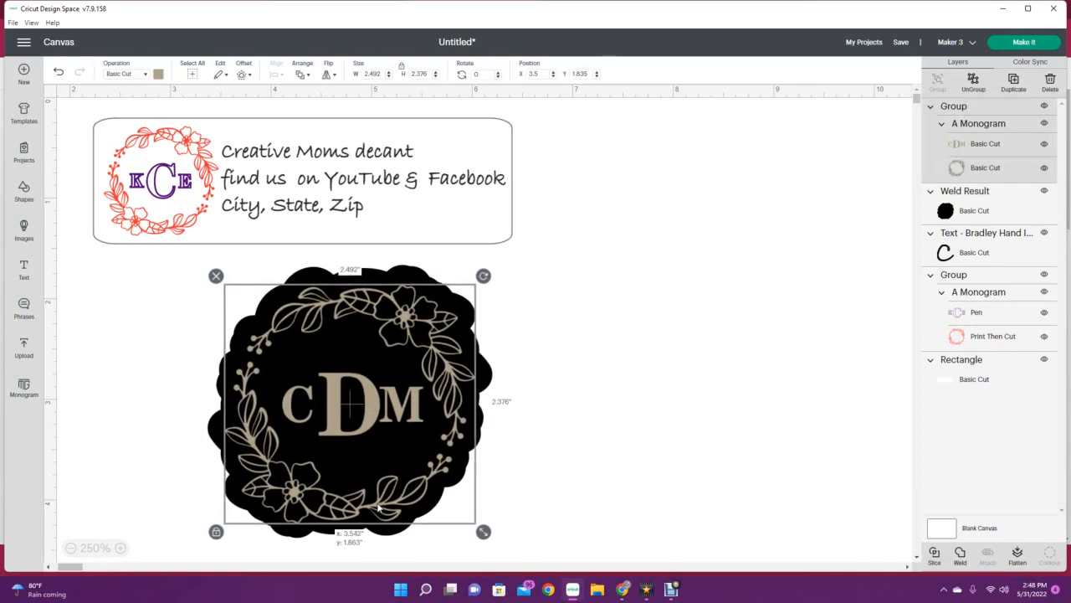
pyautogui.click(691, 386)
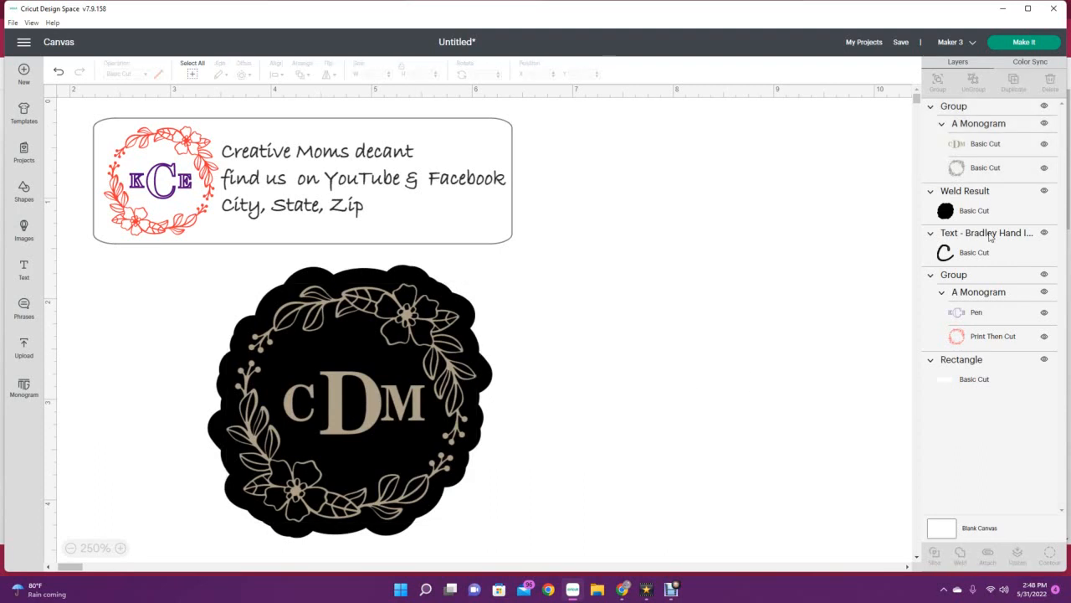
# Change the material color of the welded backing shape to dark red
pyautogui.click(968, 211)
pyautogui.click(158, 75)
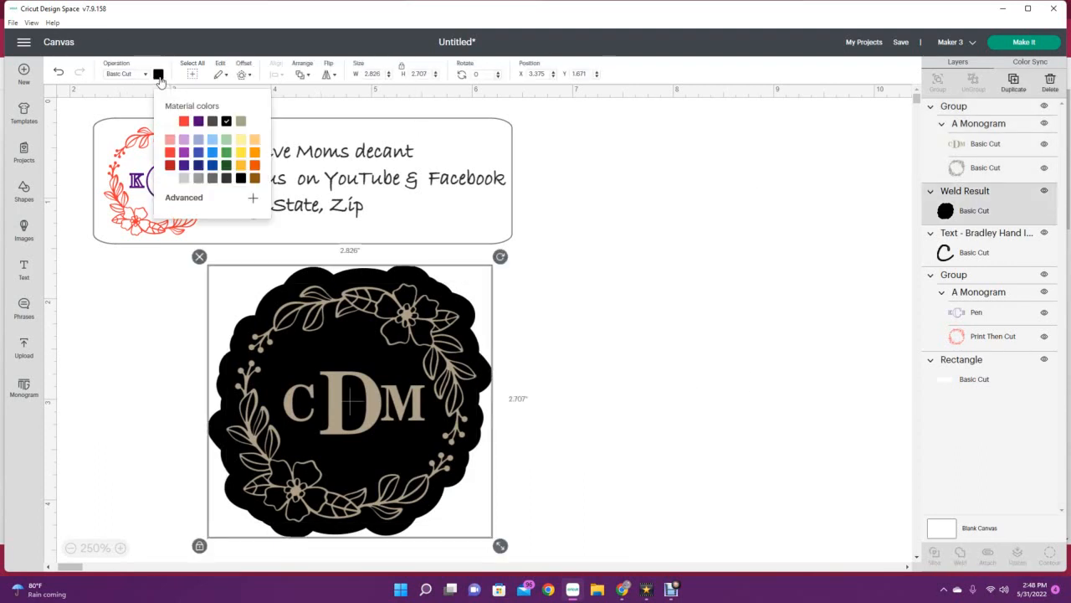
pyautogui.click(170, 165)
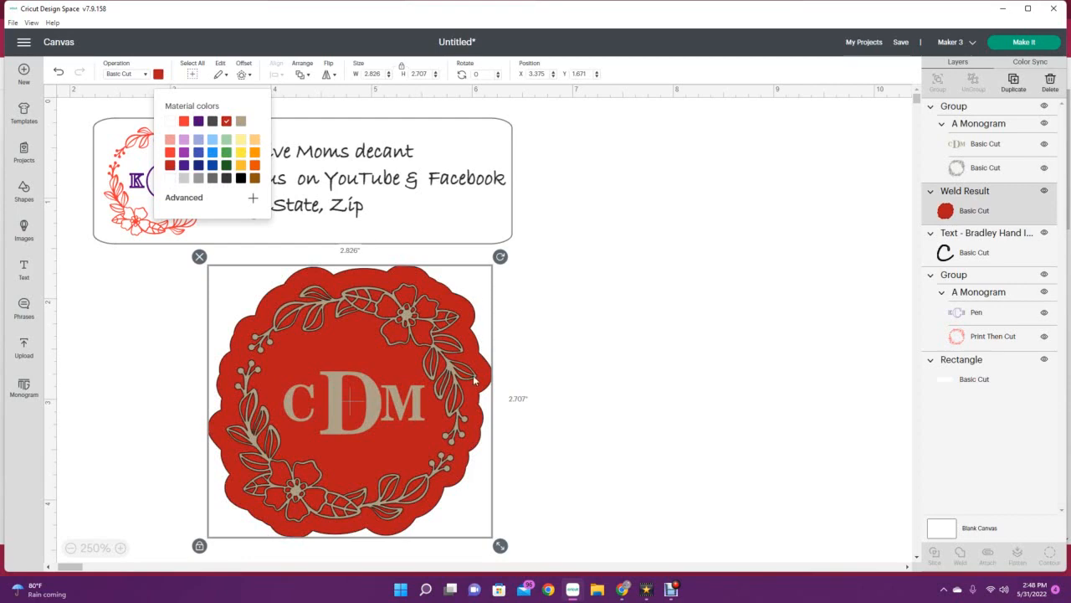
pyautogui.click(953, 256)
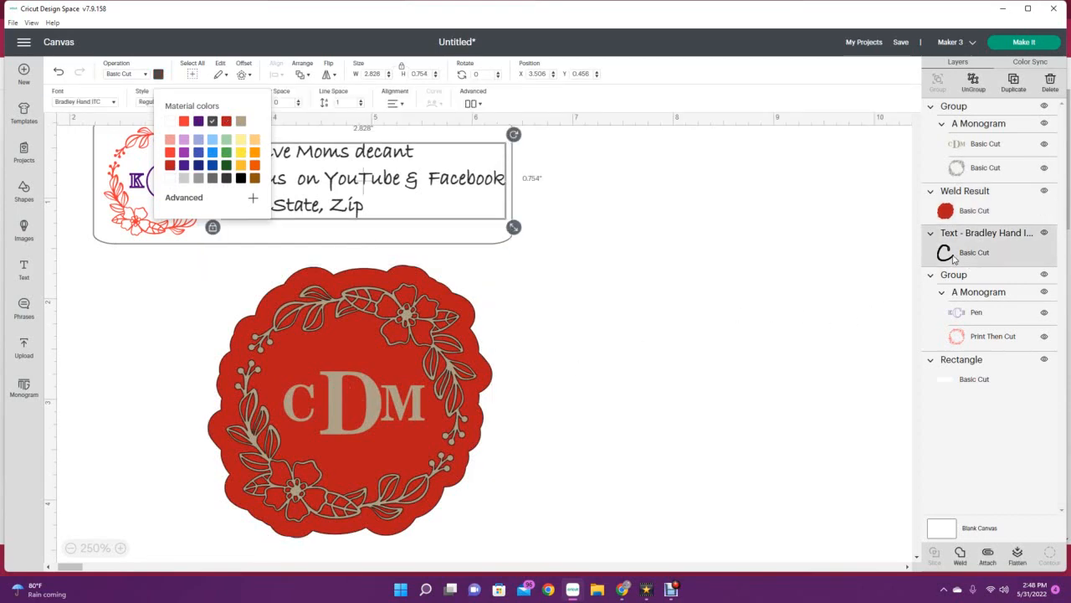
pyautogui.click(989, 320)
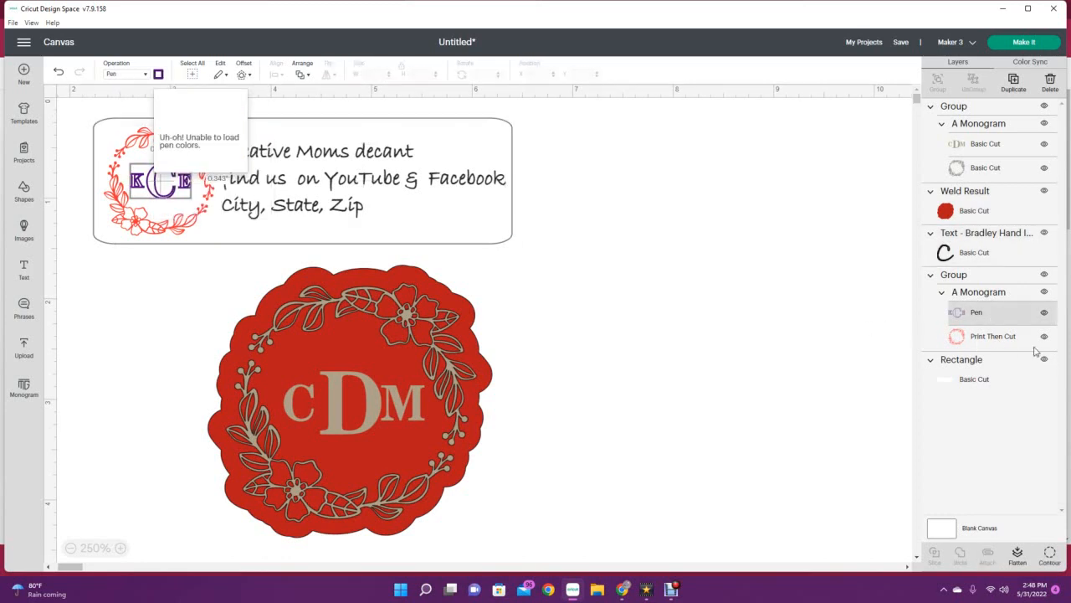
pyautogui.click(977, 170)
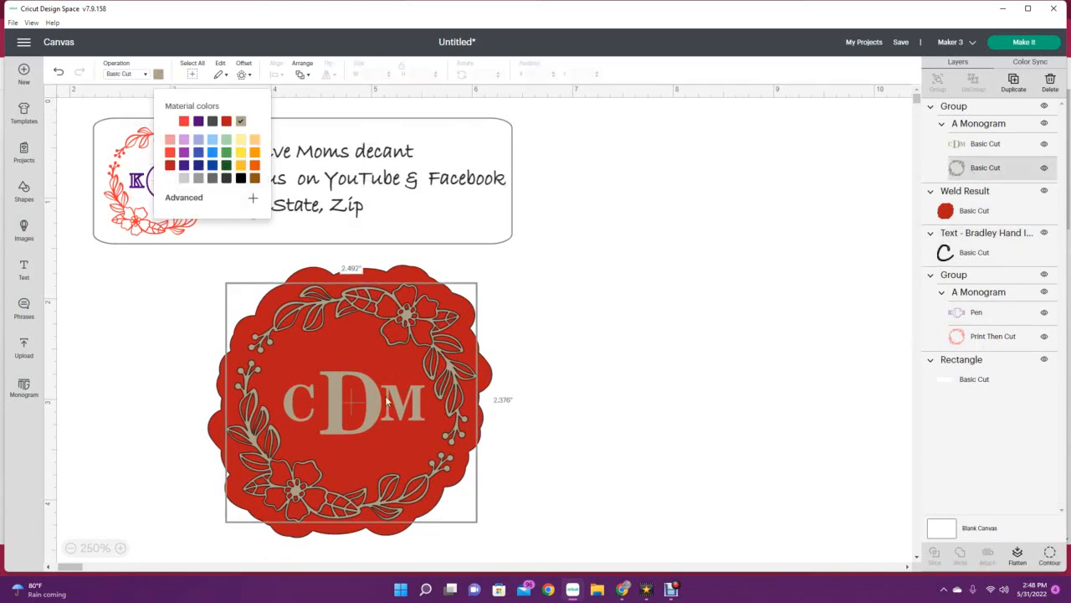
pyautogui.click(669, 423)
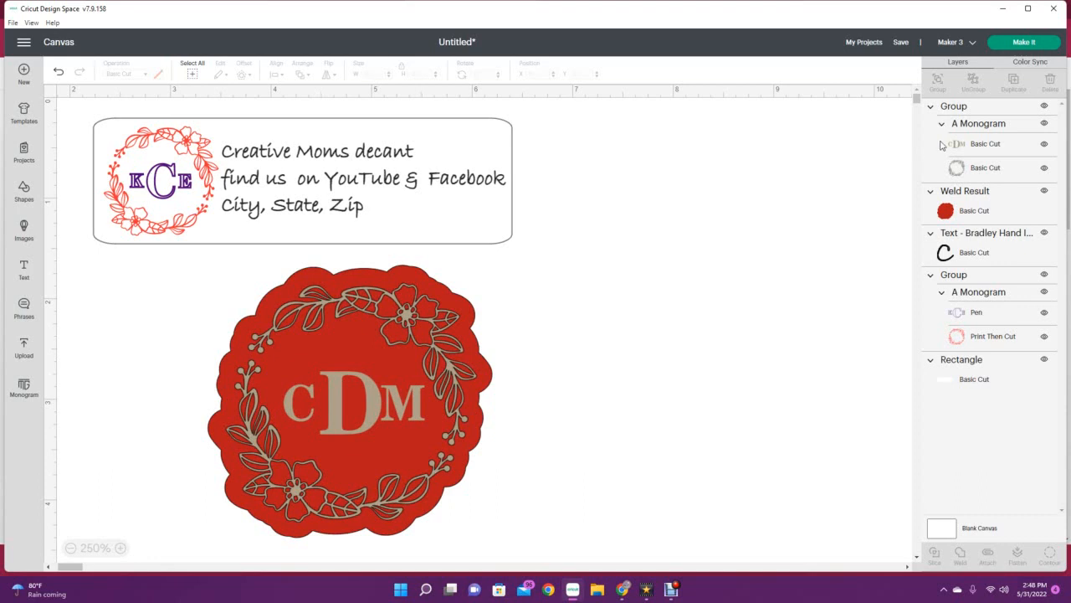
# Change the operation of the CDM initials layer to Pen
pyautogui.click(996, 146)
pyautogui.click(132, 74)
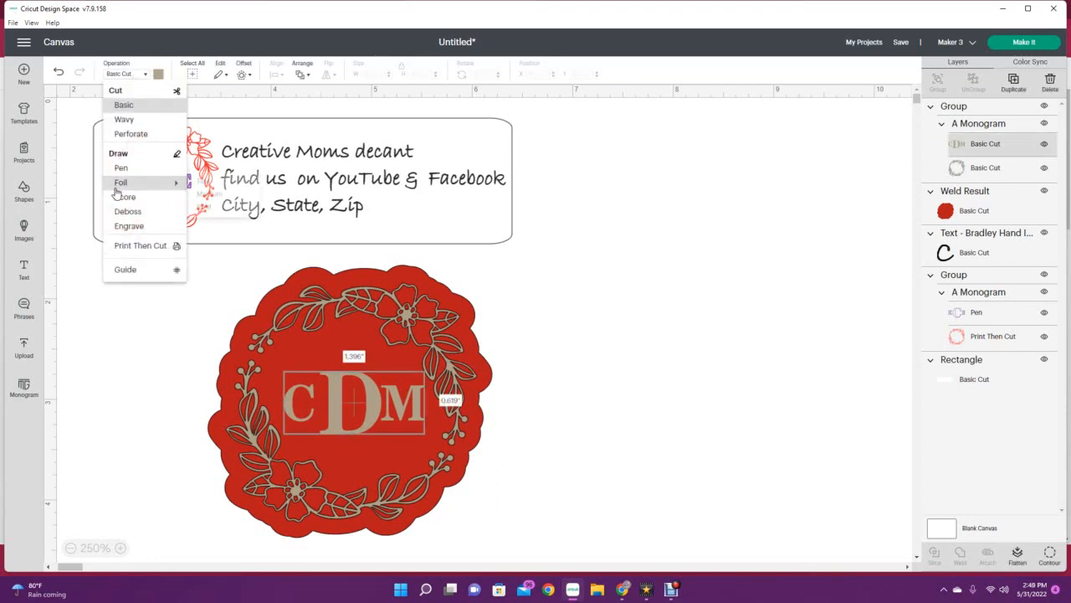
pyautogui.click(126, 172)
pyautogui.click(664, 283)
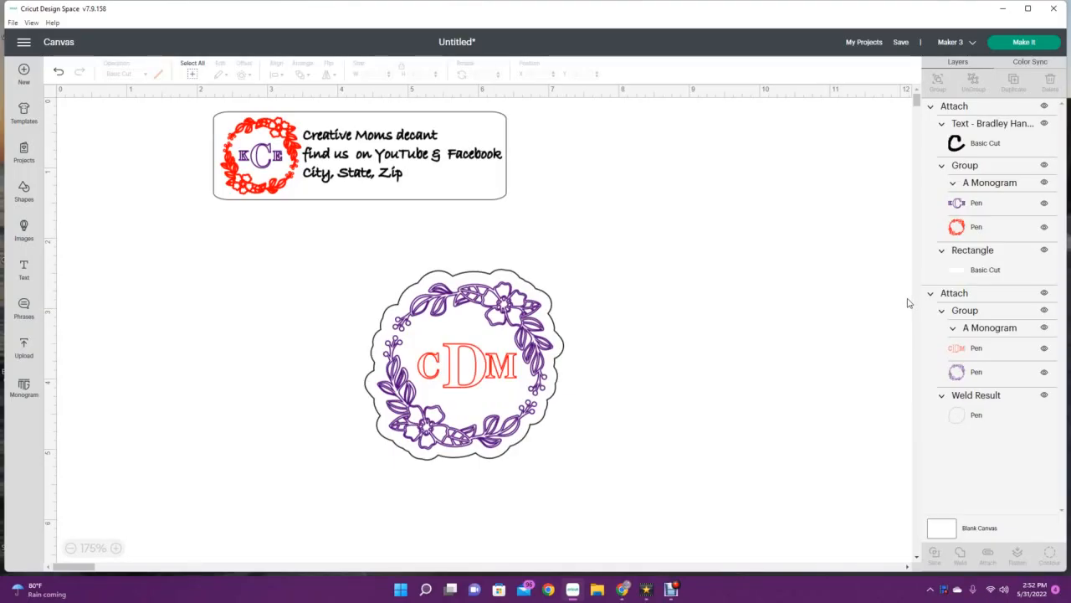
# Change the label text to the Bfc Hello Darling font with the Pen operation
pyautogui.click(1010, 147)
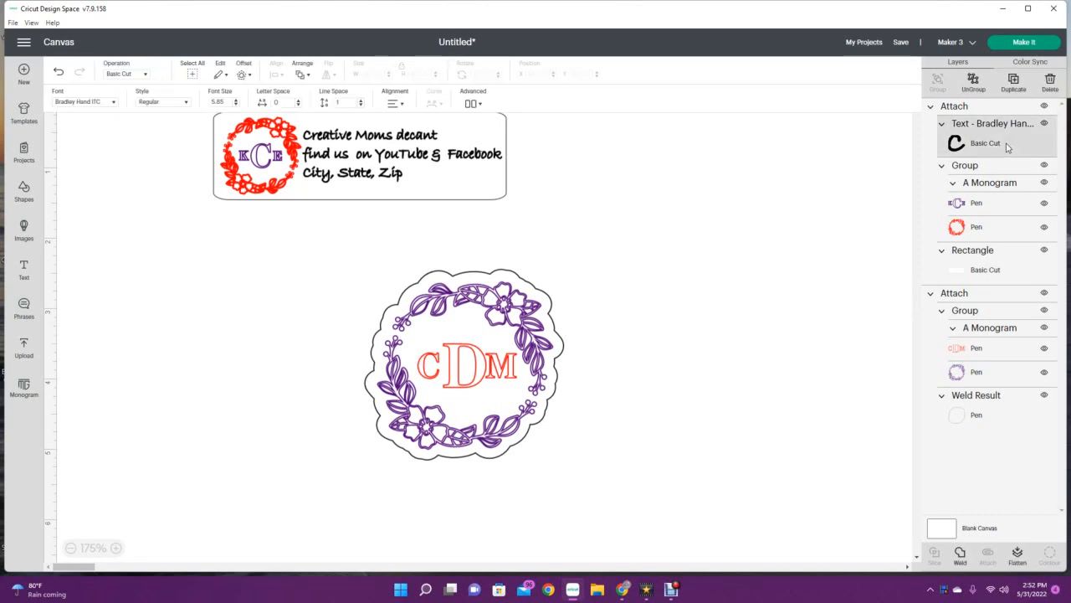
pyautogui.click(155, 105)
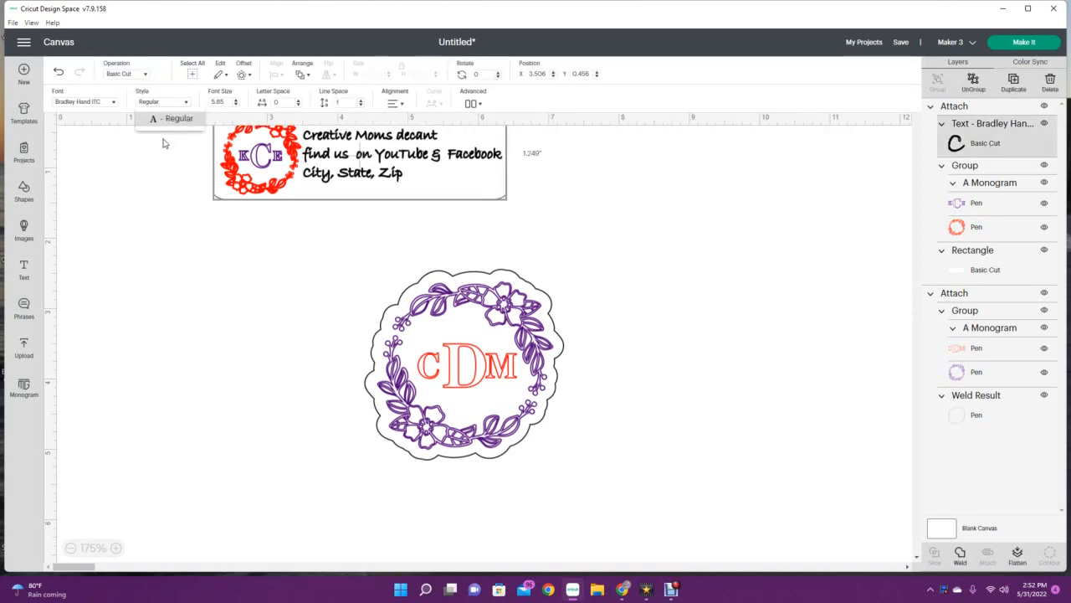
pyautogui.click(95, 102)
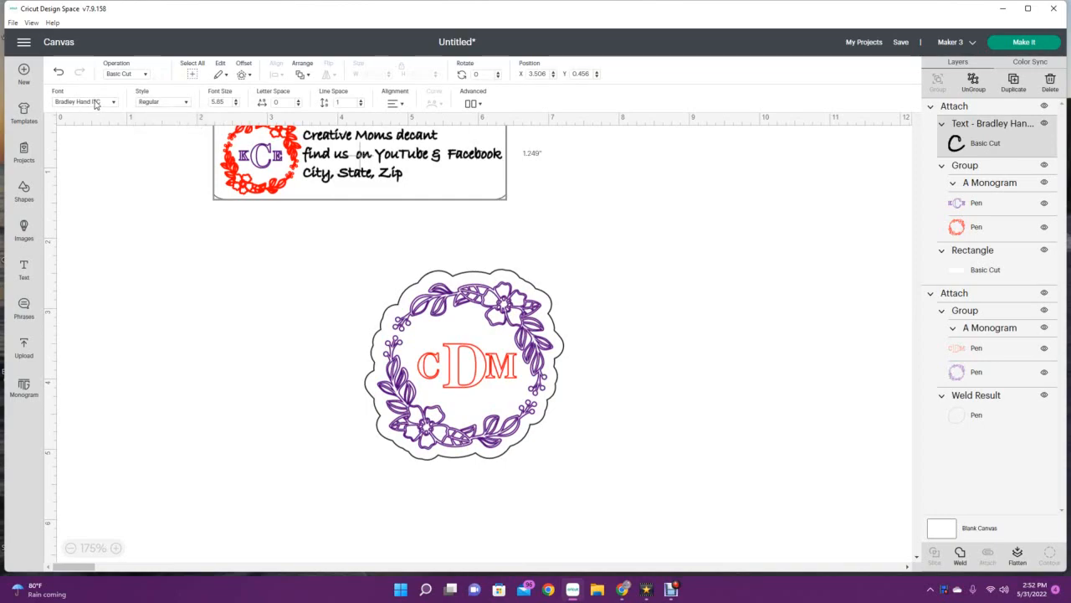
pyautogui.click(107, 103)
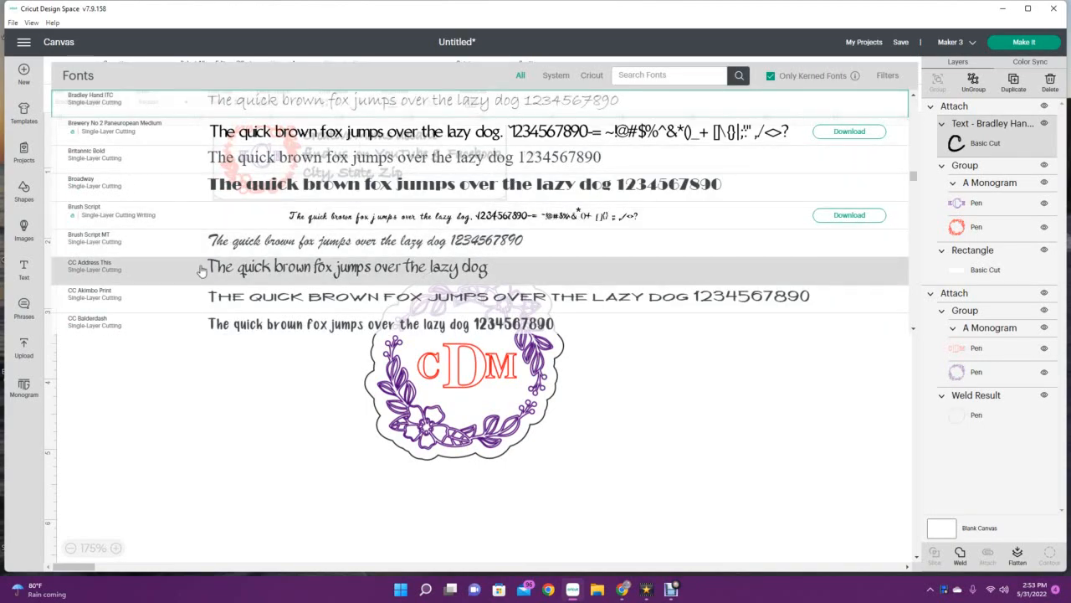
pyautogui.scroll(10, 213, 266)
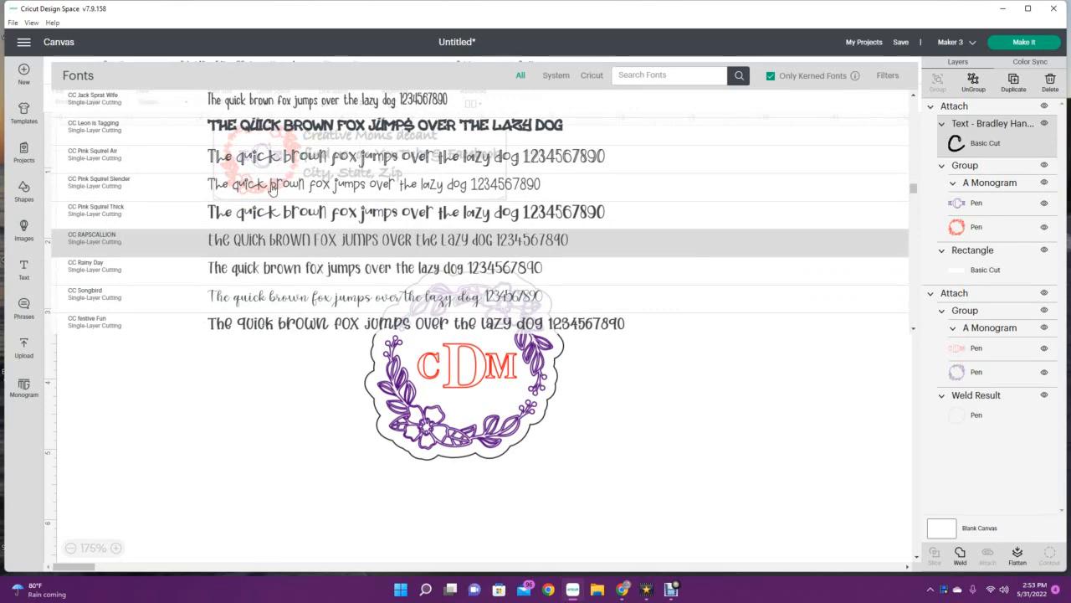
pyautogui.click(218, 239)
# Center the label's text, monogram and rectangle vertically with one another and attach them
pyautogui.click(276, 73)
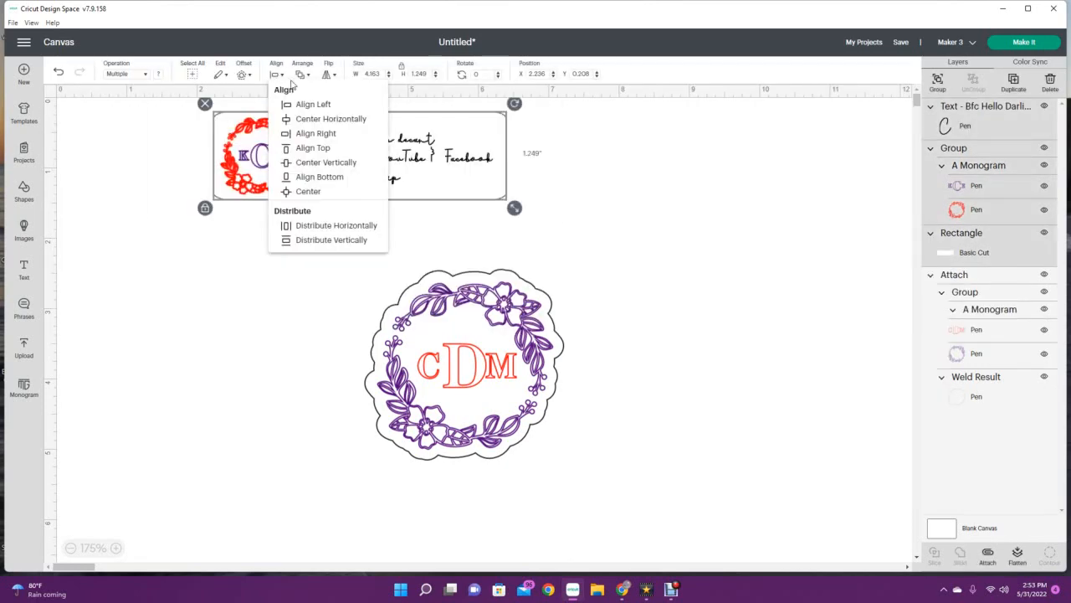
pyautogui.click(303, 161)
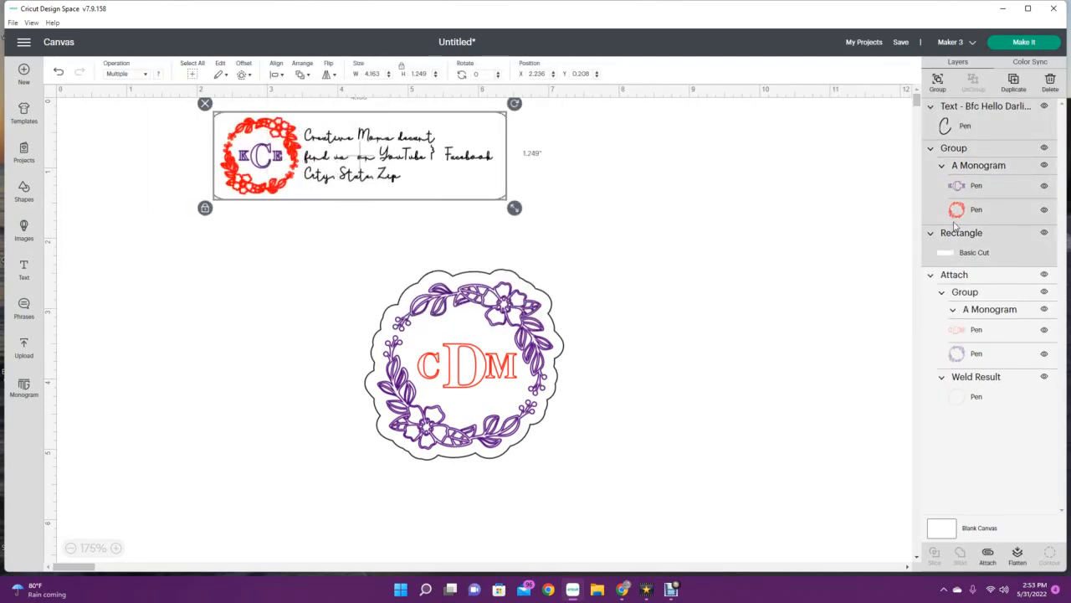
pyautogui.click(987, 556)
pyautogui.click(555, 456)
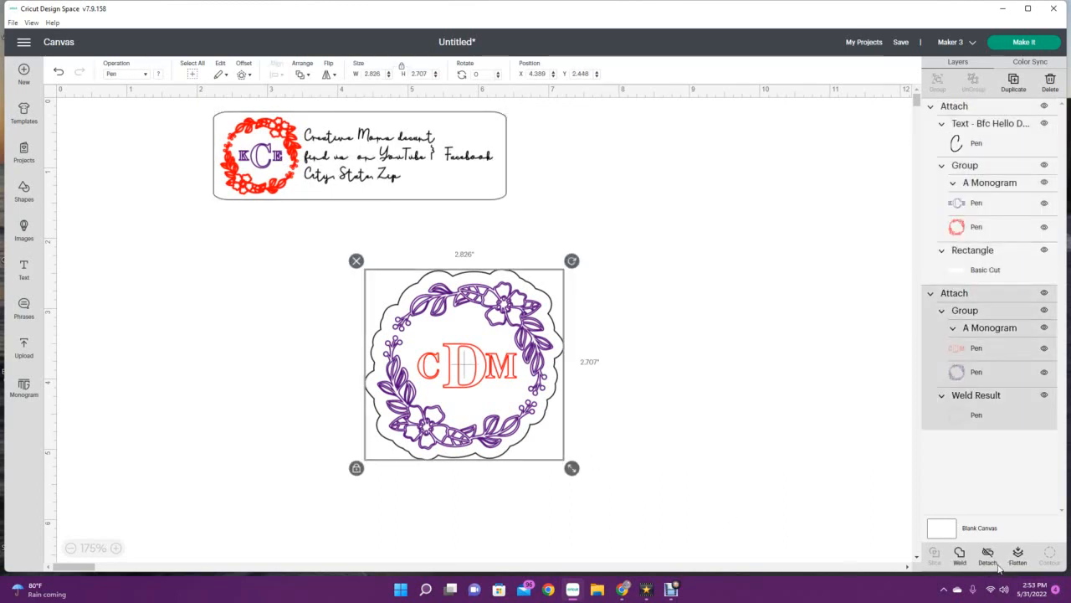
# Start making the project with materials loaded On Mat, and apply 11 project copies
pyautogui.click(1025, 42)
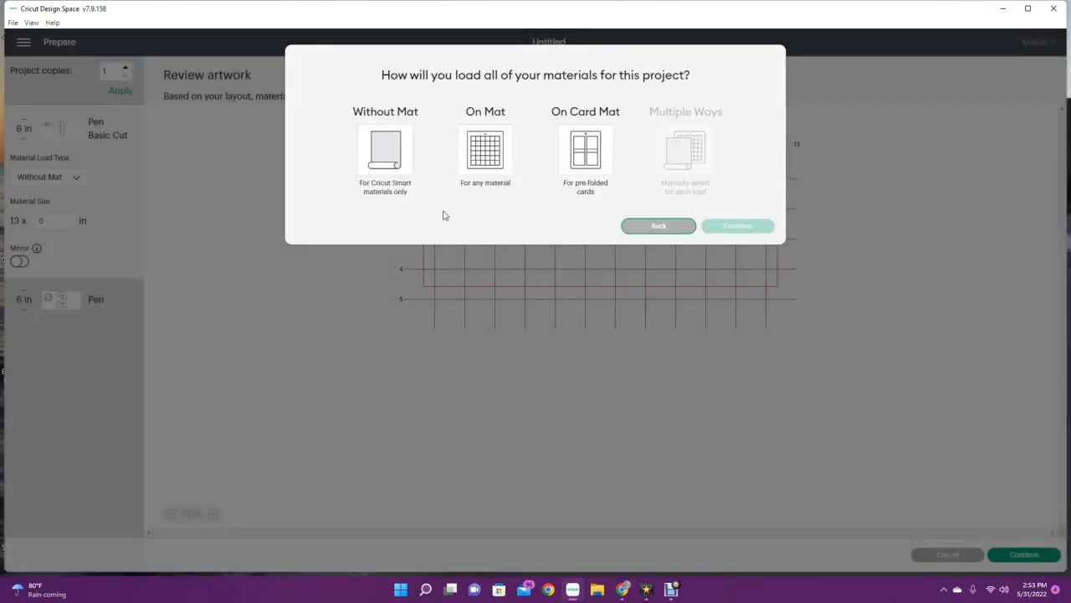
pyautogui.click(481, 150)
pyautogui.click(741, 265)
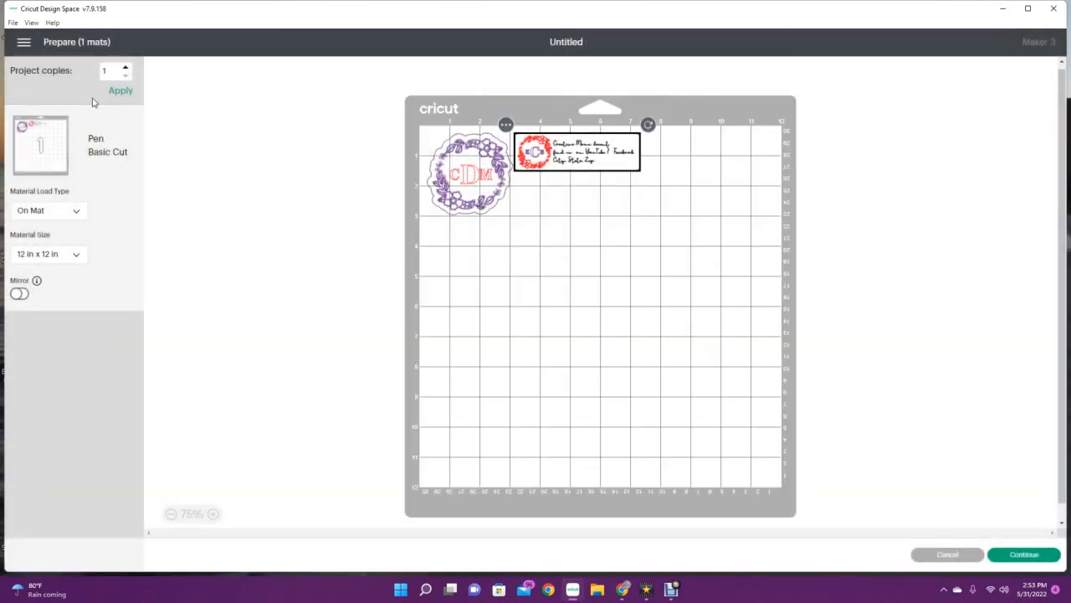
pyautogui.click(125, 67)
pyautogui.click(121, 90)
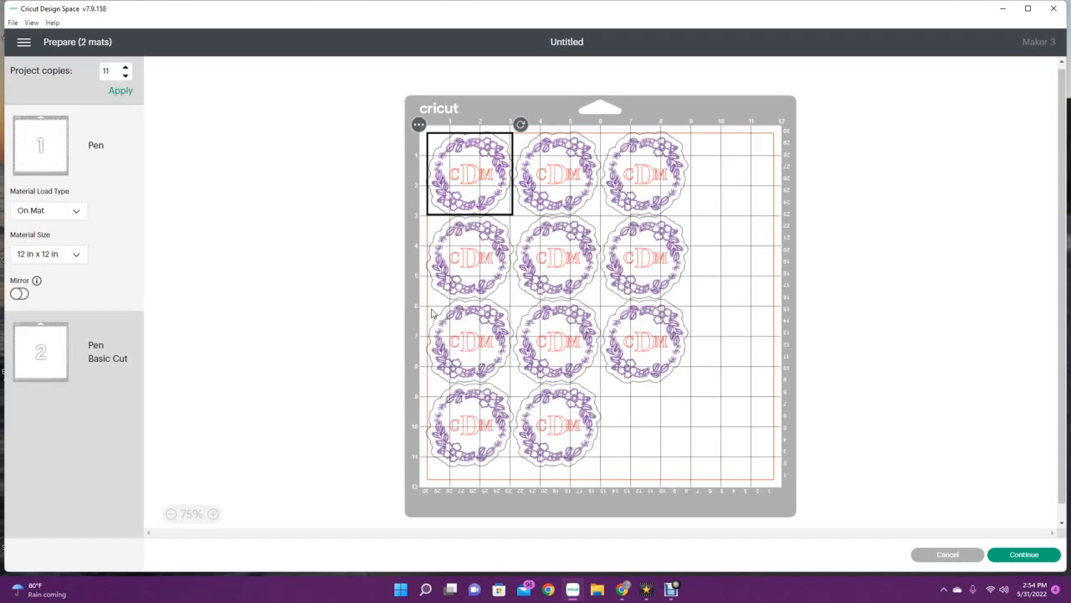